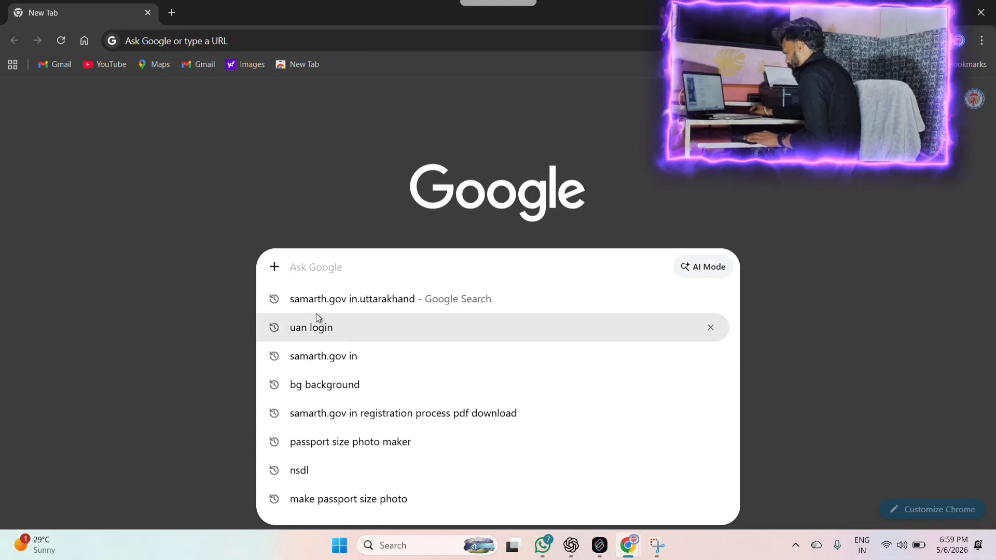
- Search for "samarth.gov in.uttarakhand" and open the new registration form of the Uttarakhand State Higher Education Under Graduate Admission Portal
click(376, 302)
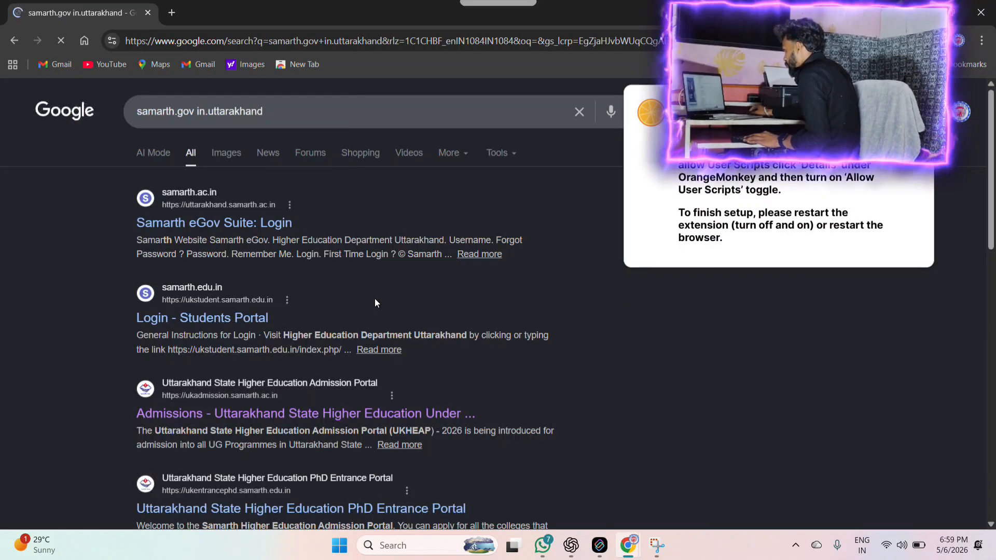
scroll(377, 292, down, 2)
scroll(382, 306, up, 2)
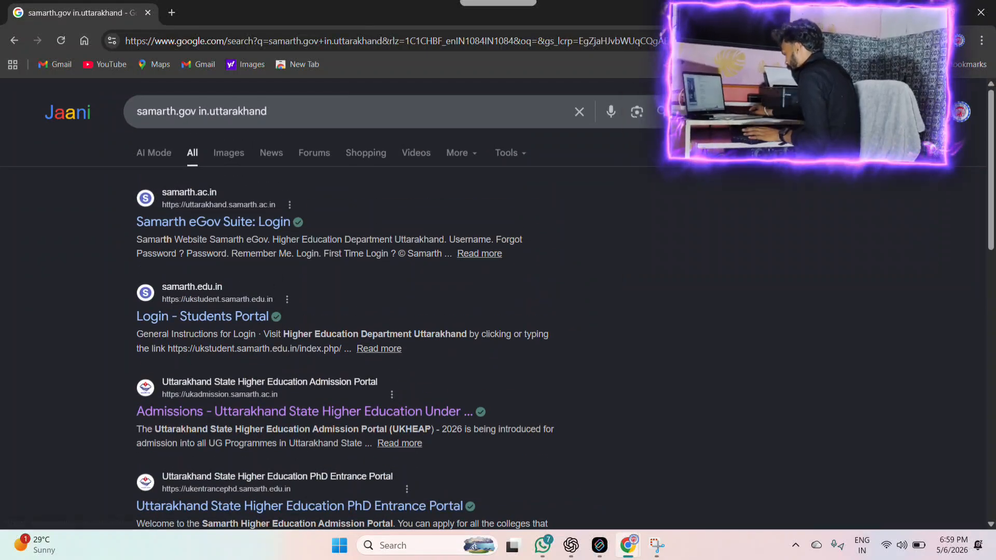
scroll(484, 342, down, 1)
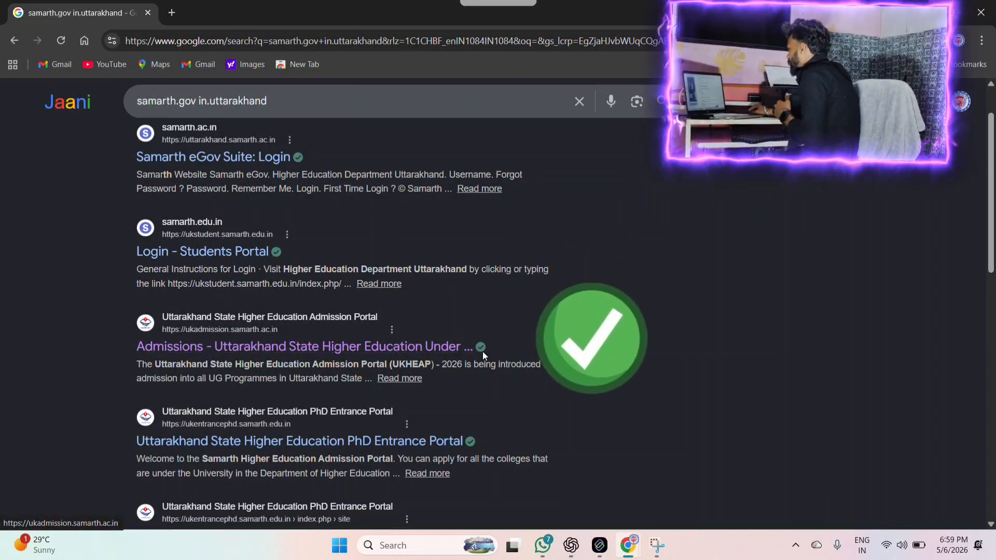
click(366, 347)
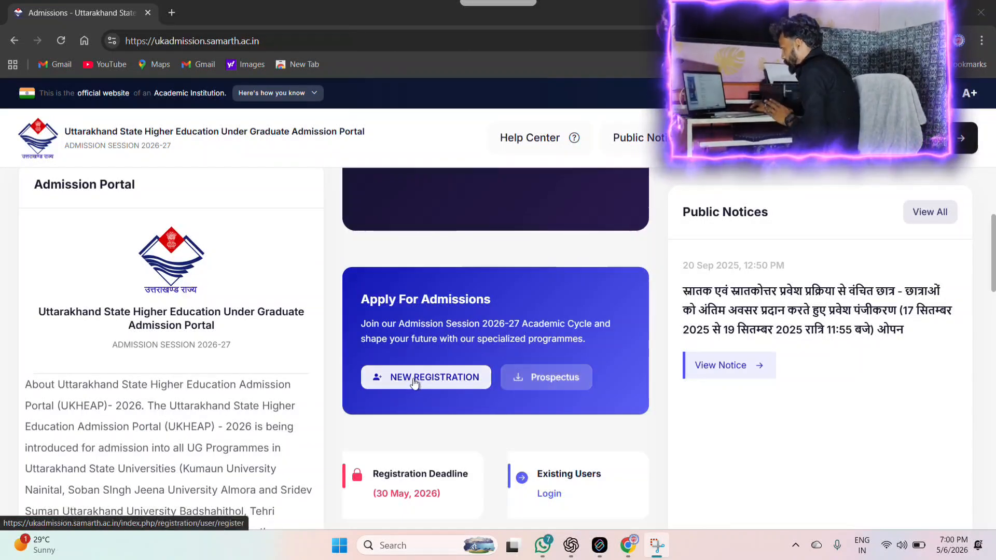
click(434, 382)
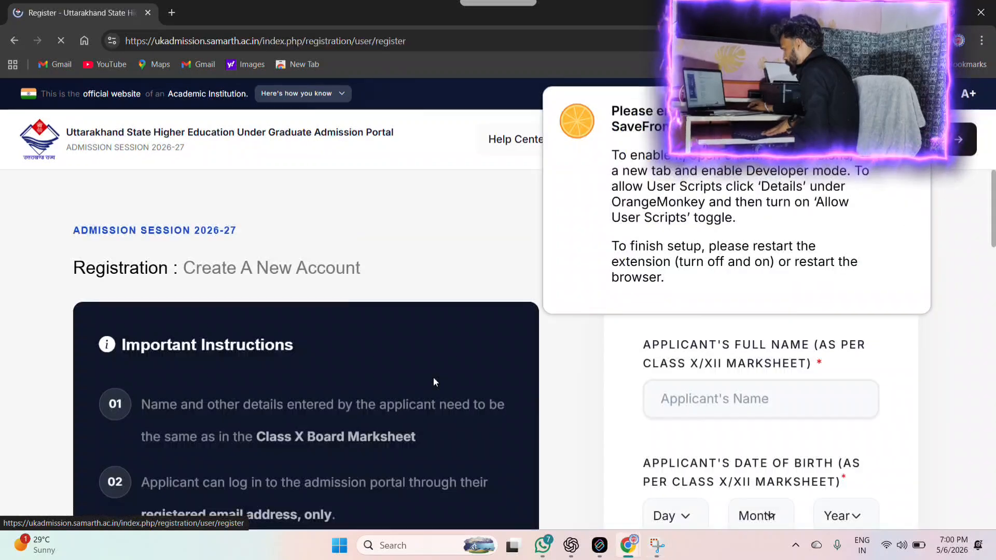
- Examine the applicant's full name field and the day, month and year lists for date of birth on the registration form
scroll(760, 332, down, 3)
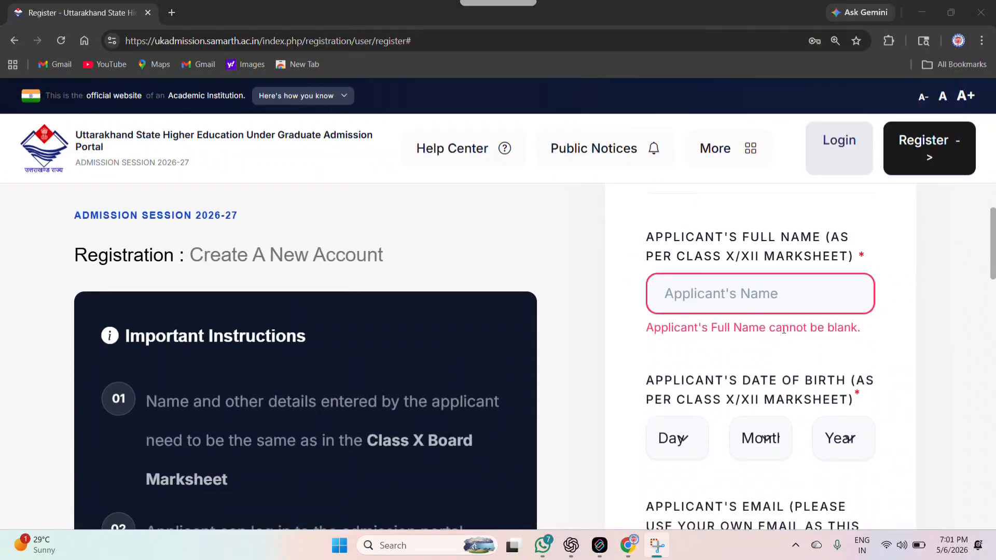
click(713, 287)
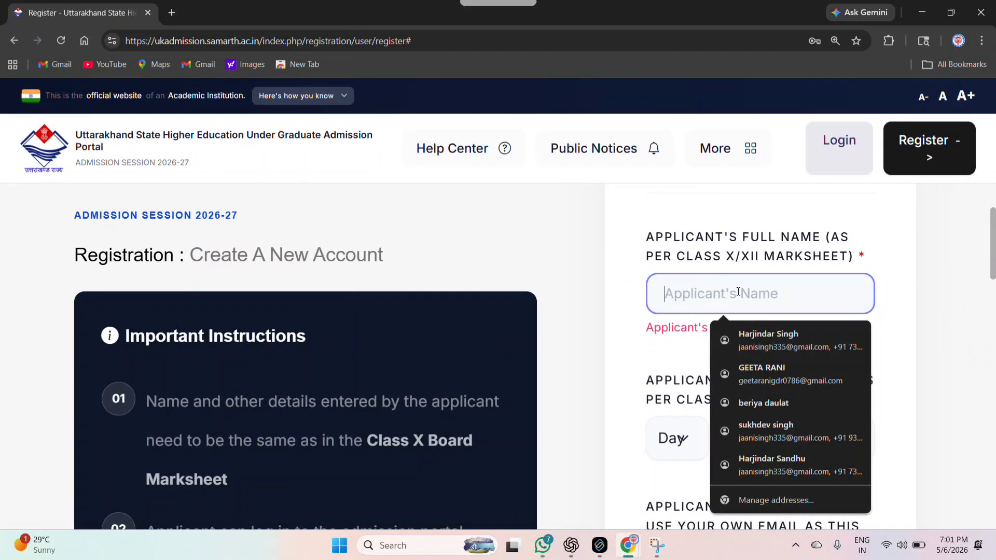
scroll(737, 290, down, 3)
click(685, 247)
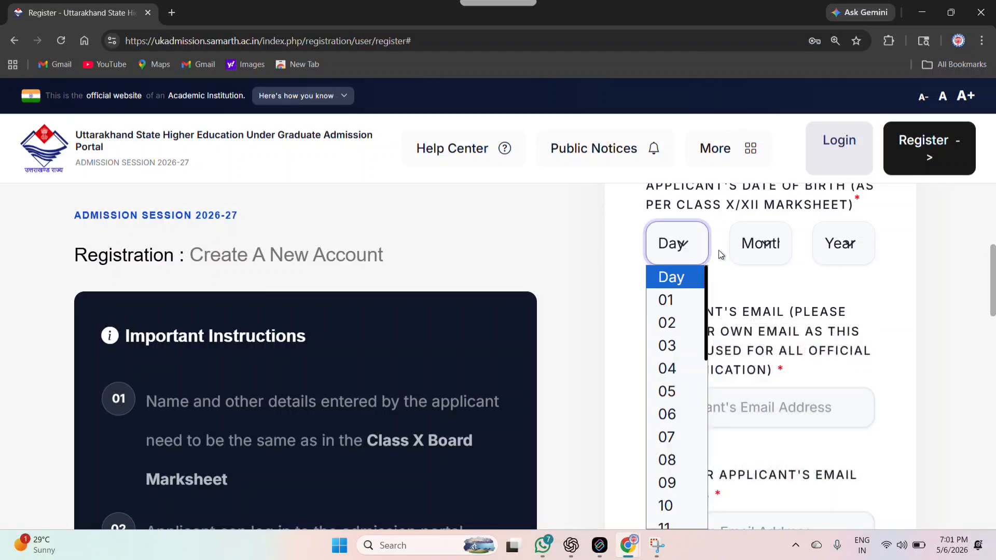
click(761, 244)
click(877, 239)
scroll(863, 317, down, 2)
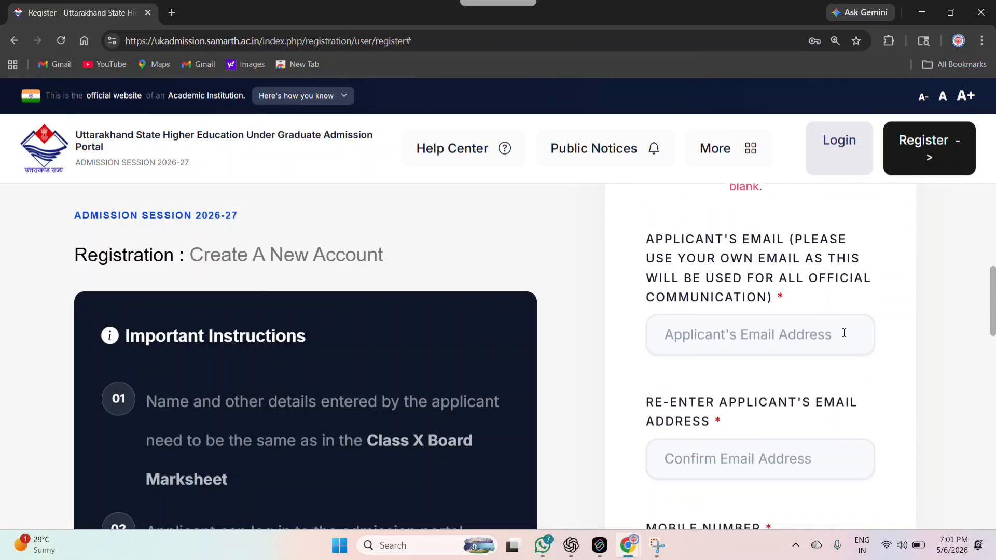
- Examine the email address, mobile number and password fields with their confirmation fields on the registration form
click(718, 335)
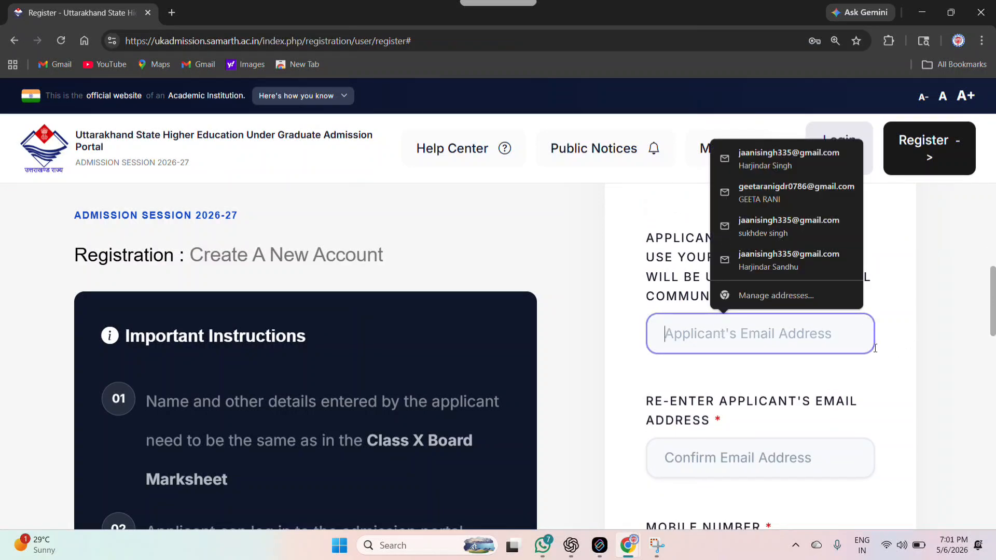
scroll(874, 347, down, 1)
scroll(874, 346, up, 1)
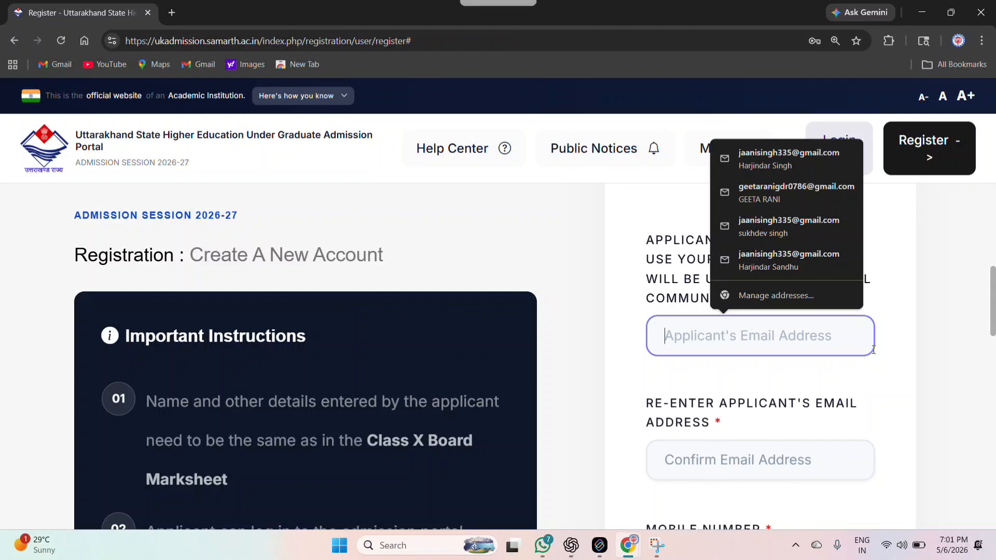
scroll(874, 346, up, 1)
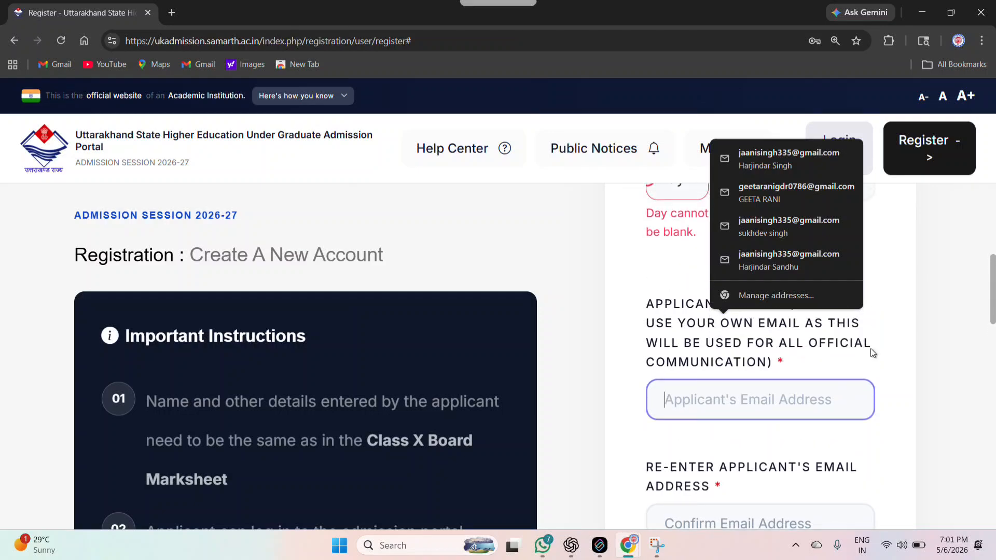
scroll(851, 343, down, 3)
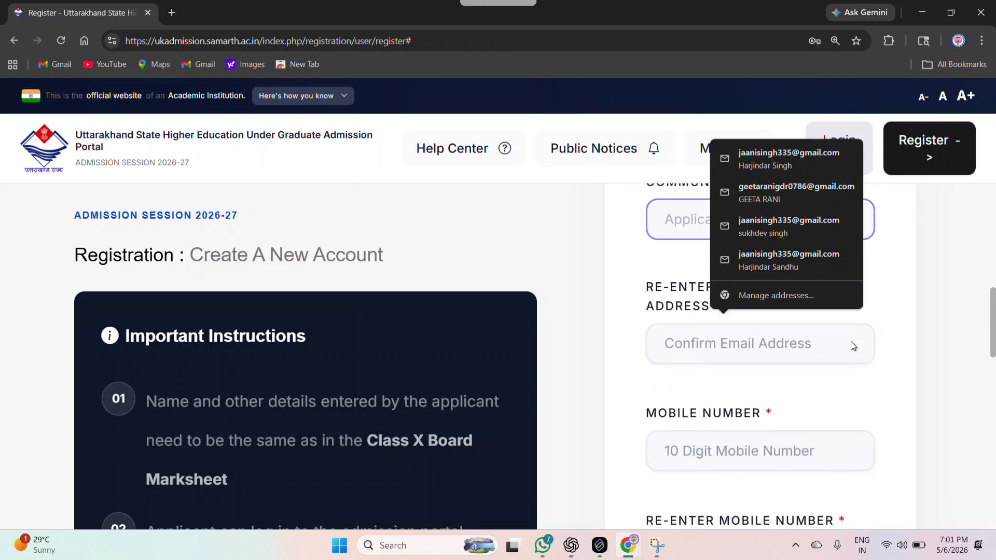
scroll(802, 358, down, 1)
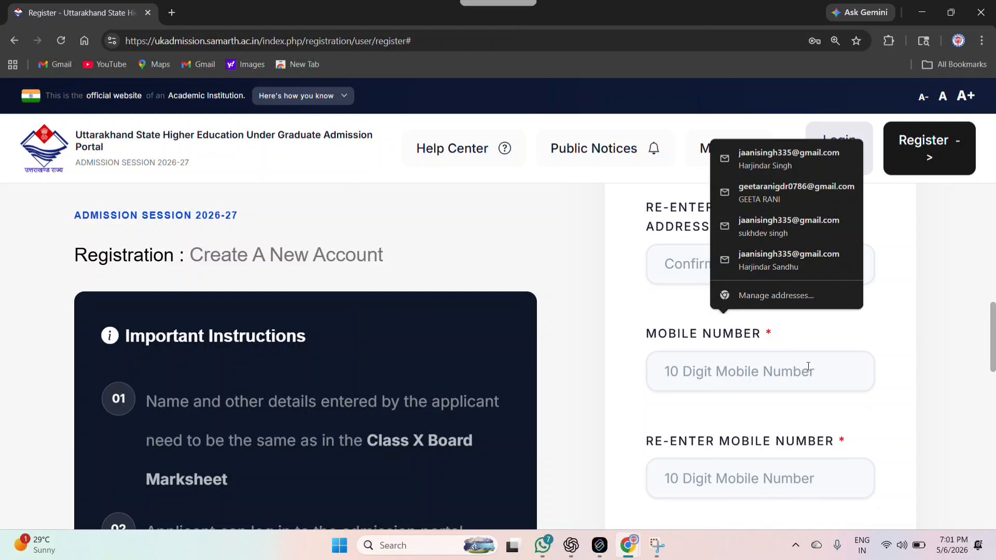
scroll(791, 412, down, 2)
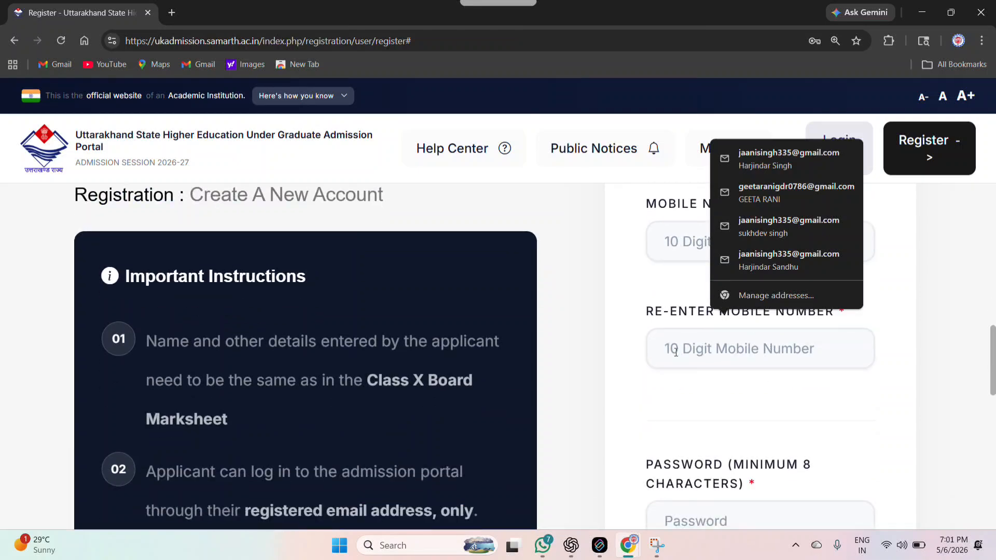
scroll(736, 371, down, 2)
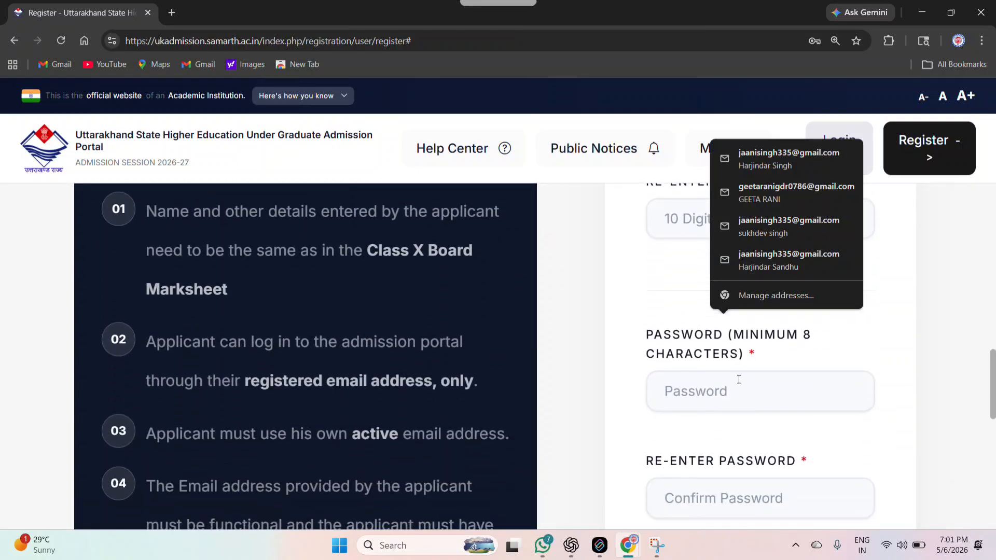
scroll(739, 379, down, 1)
scroll(738, 378, up, 1)
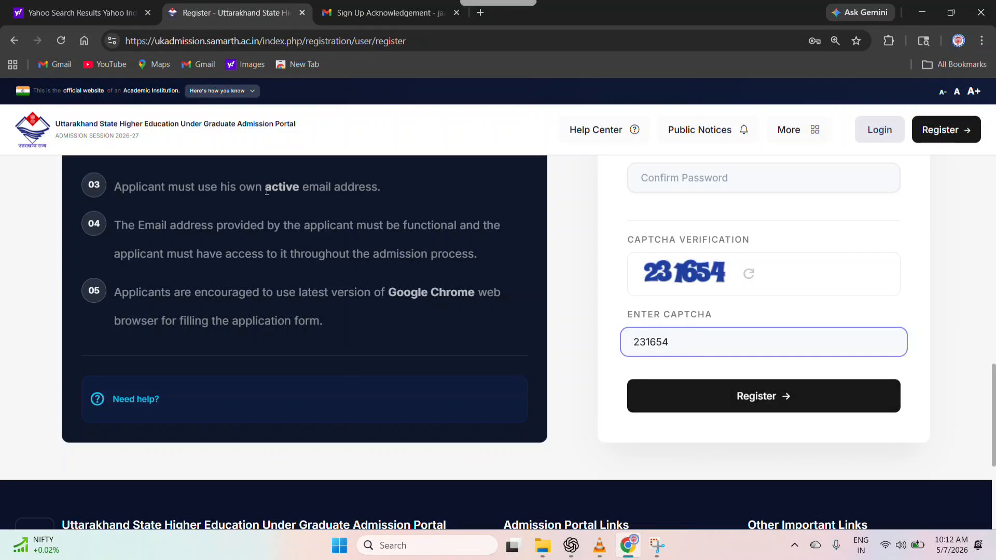
- Switch to the Sign Up Acknowledgement email in Gmail and read the login details it lists
click(368, 19)
scroll(357, 315, up, 3)
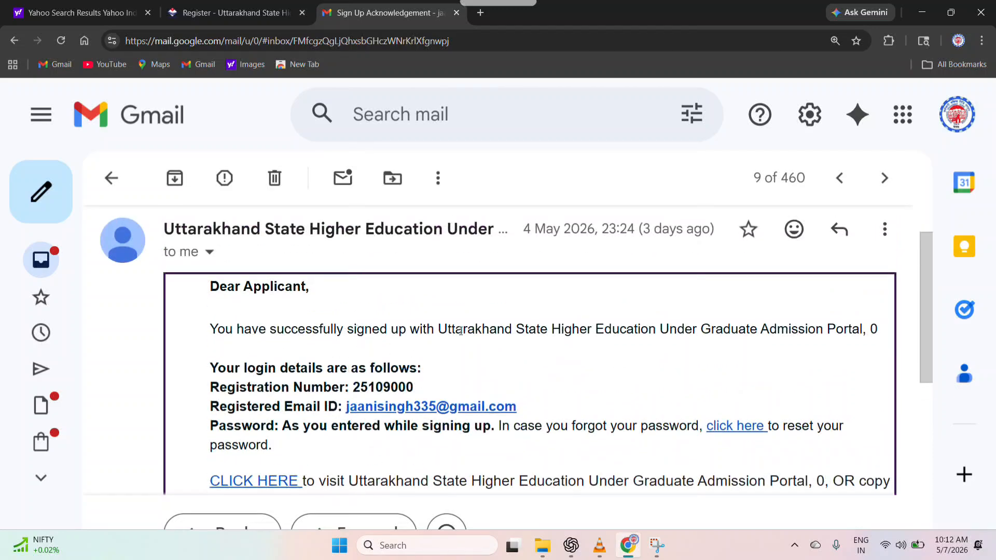
scroll(467, 330, down, 1)
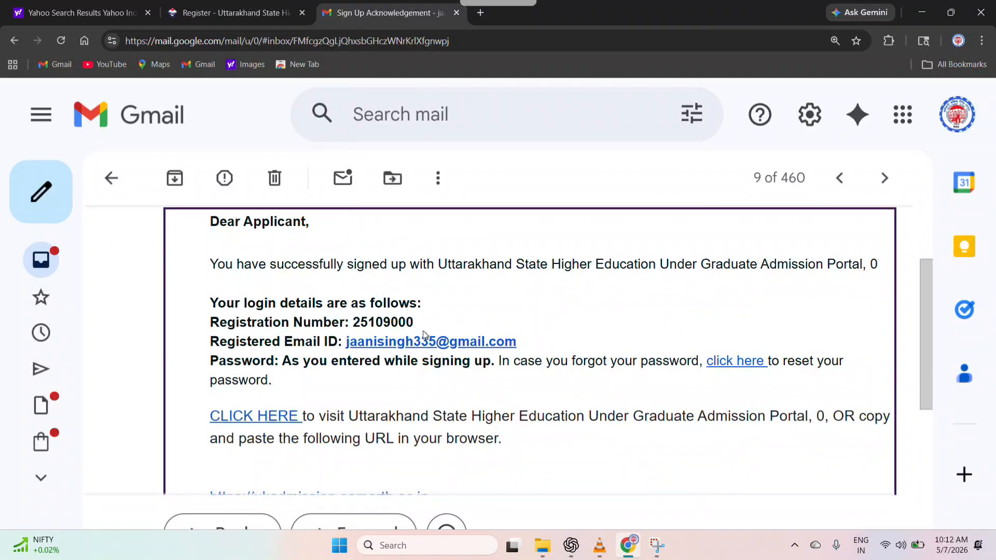
scroll(467, 332, down, 1)
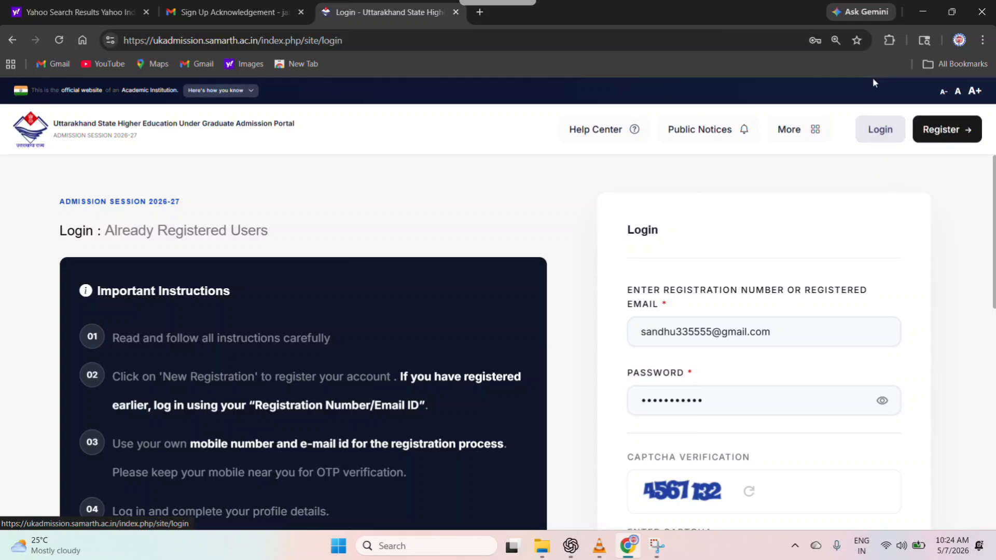
- Check the filled-in credentials and captcha on the admission portal's login form and log in
scroll(799, 307, down, 1)
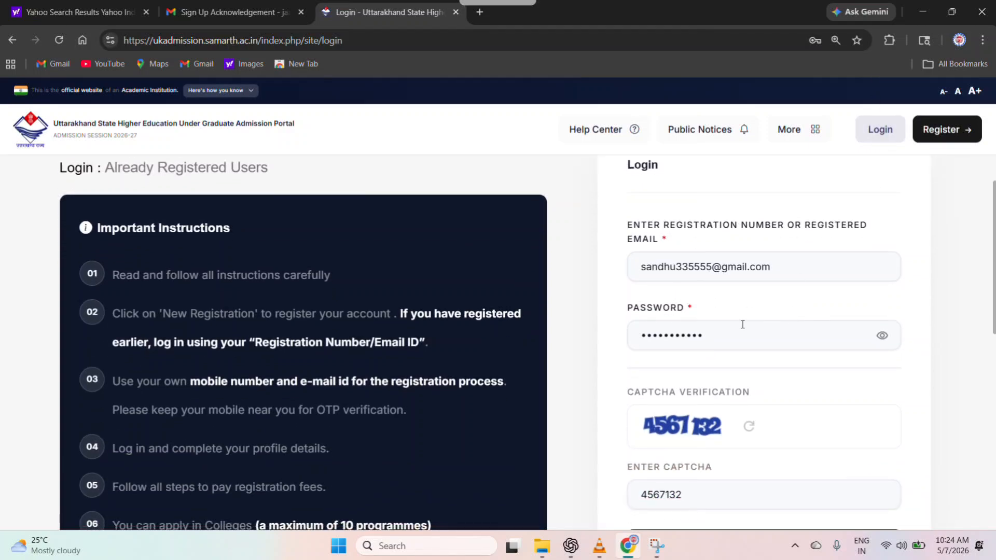
scroll(758, 337, down, 4)
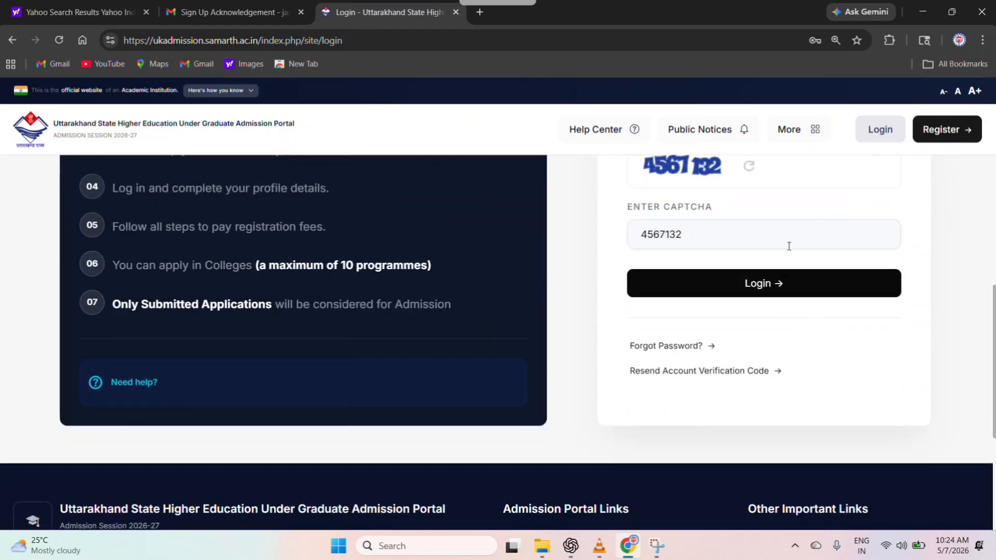
click(768, 289)
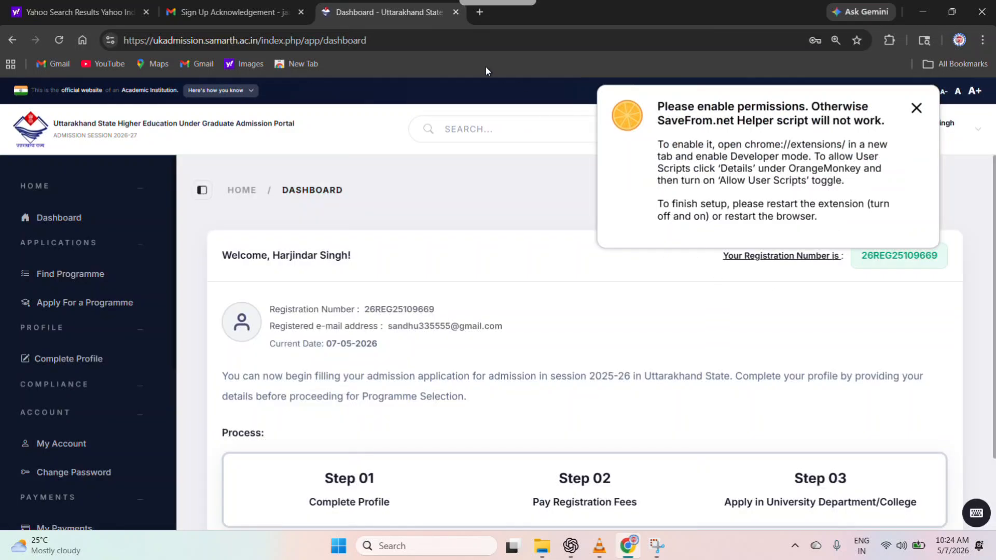
click(426, 23)
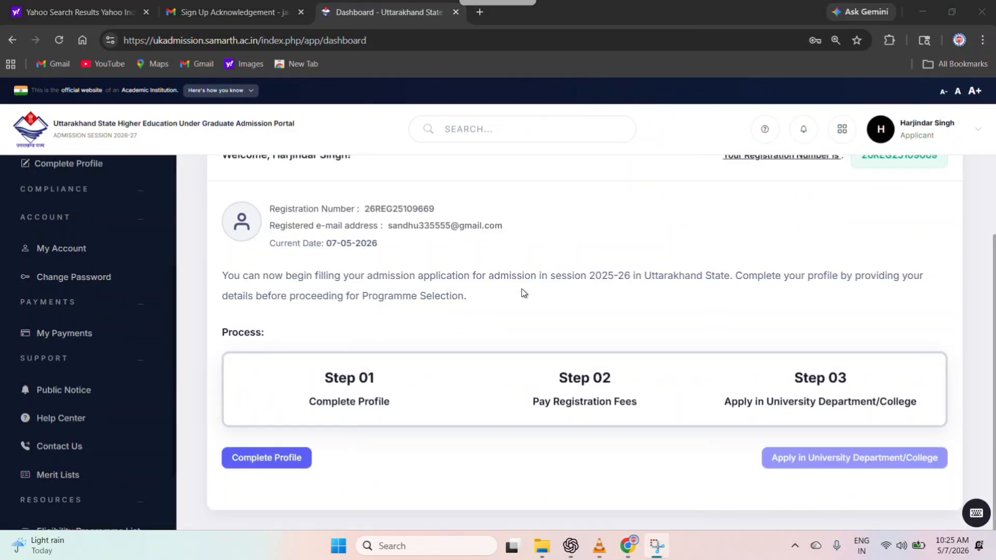
- Review the three-step admission process on the dashboard and open the Complete Profile page
scroll(523, 291, up, 1)
scroll(520, 290, down, 1)
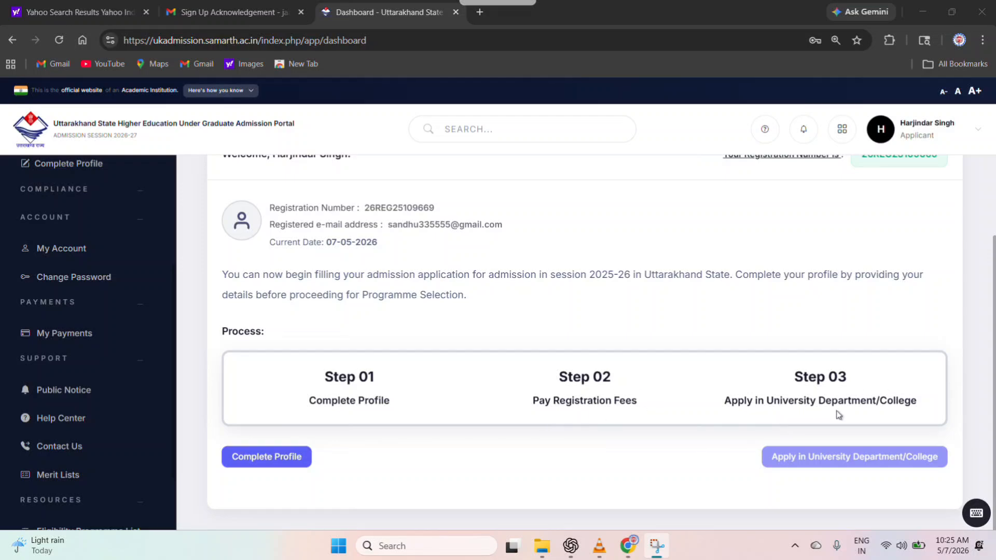
scroll(505, 373, up, 2)
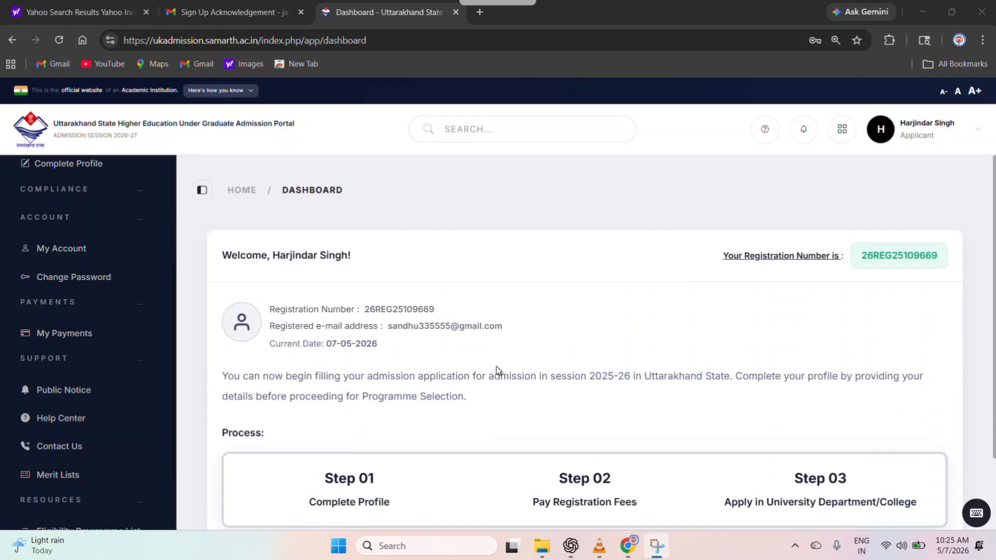
scroll(498, 371, down, 2)
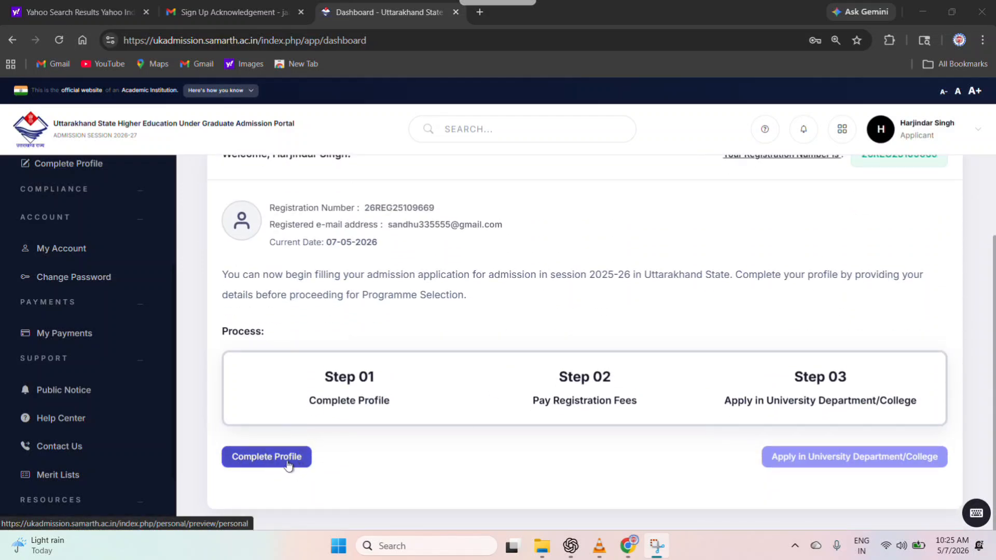
click(290, 470)
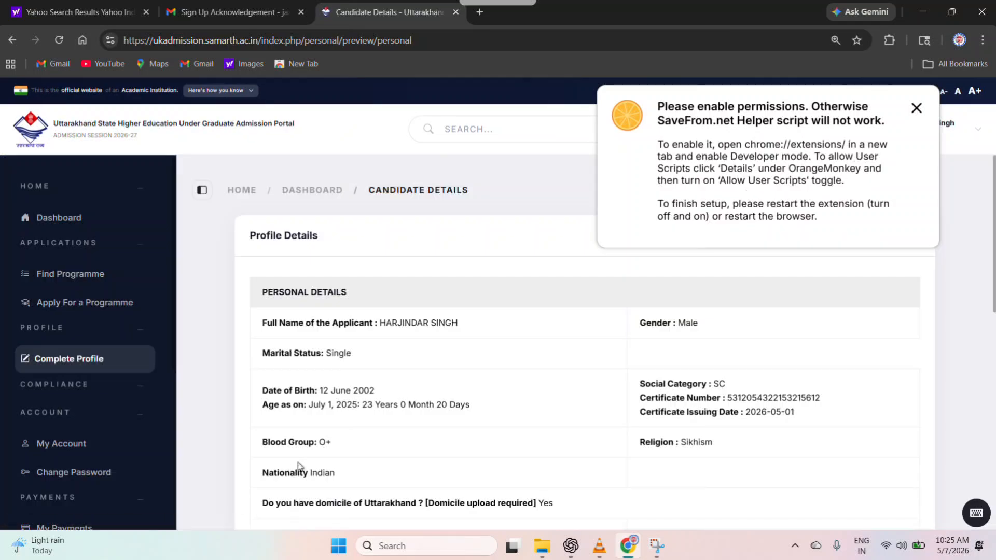
- Review the personal, family and other category details in the profile preview and proceed to the Other Details form
scroll(509, 280, down, 2)
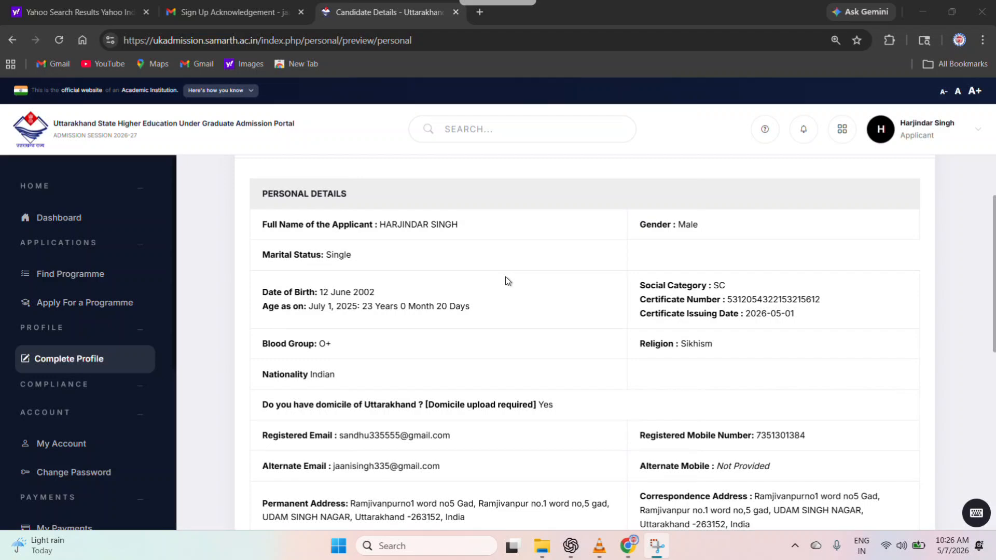
scroll(507, 280, down, 1)
scroll(507, 278, down, 1)
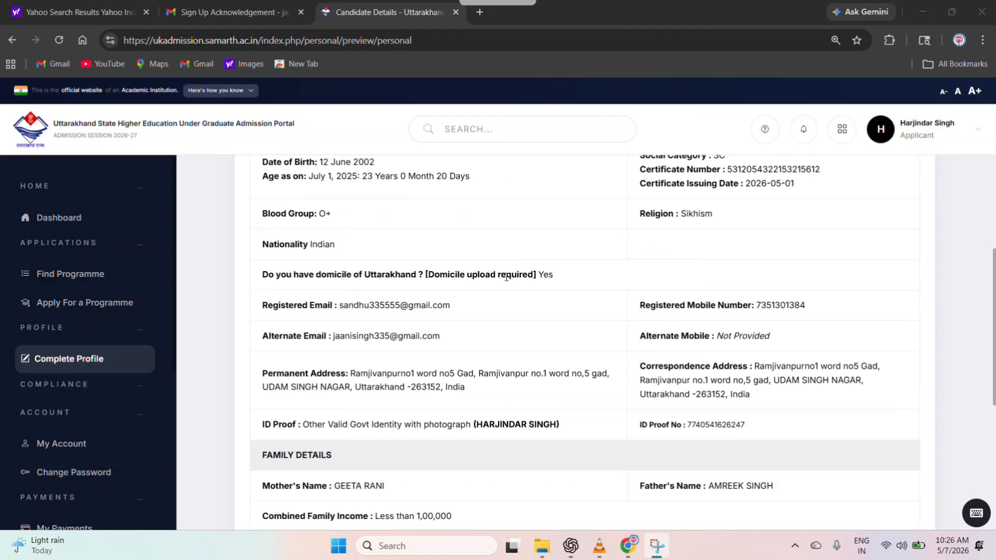
scroll(533, 304, down, 5)
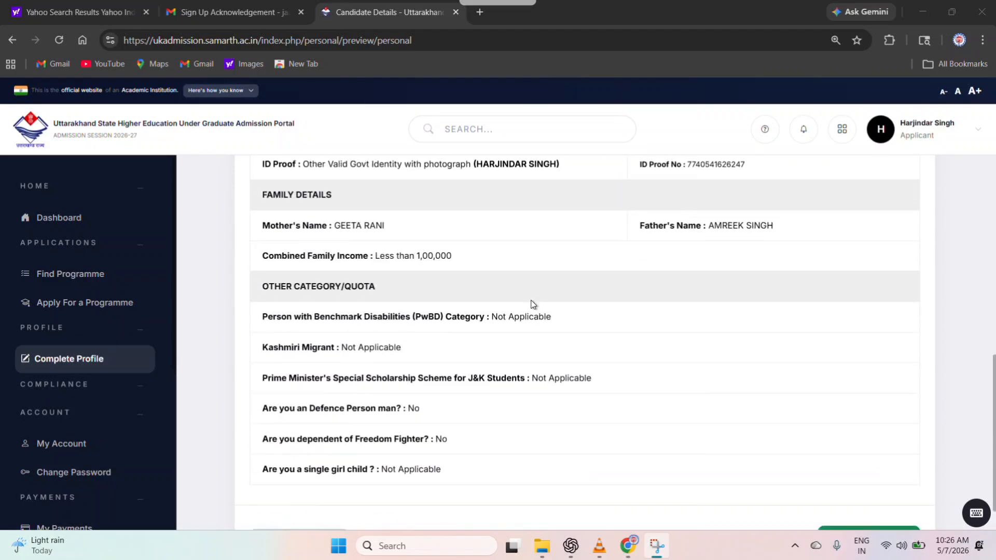
scroll(533, 305, down, 1)
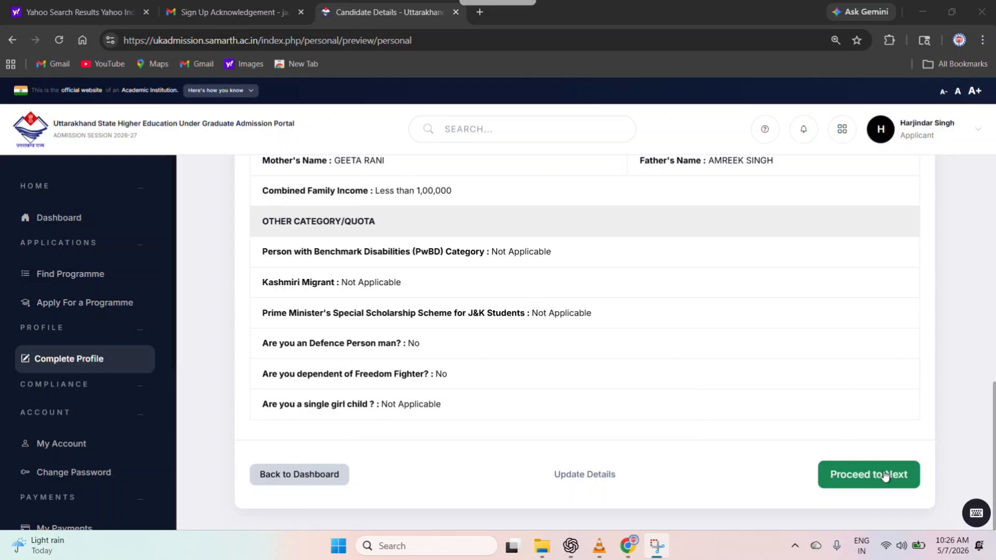
click(875, 480)
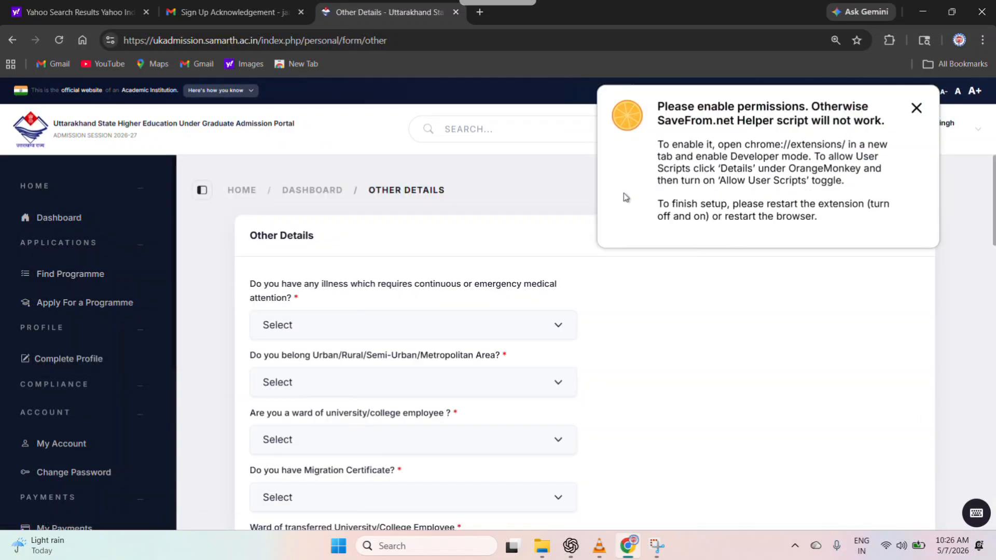
- Dismiss the extension notice, answer No to the illness question and set the area type to Urban in Other Details
click(919, 108)
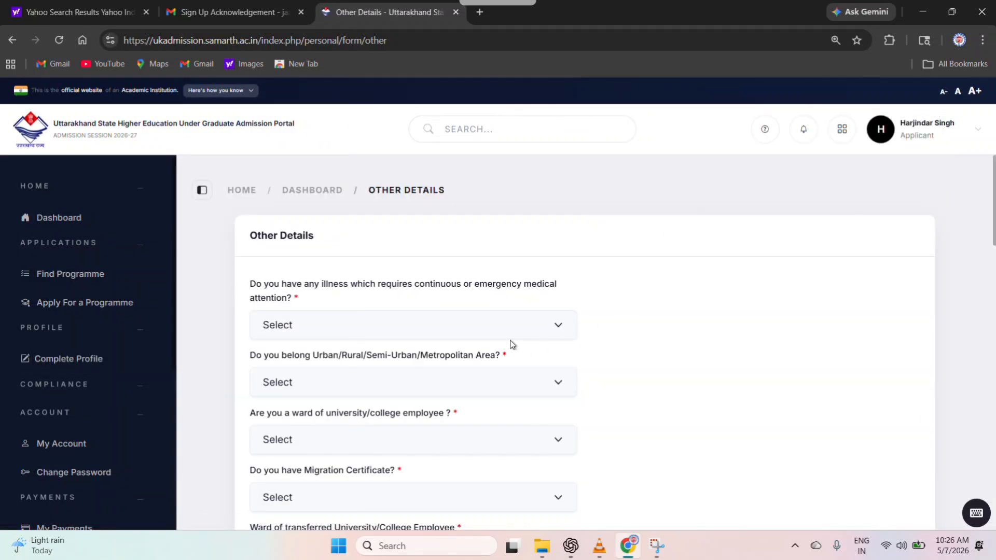
scroll(673, 325, down, 1)
scroll(673, 326, down, 1)
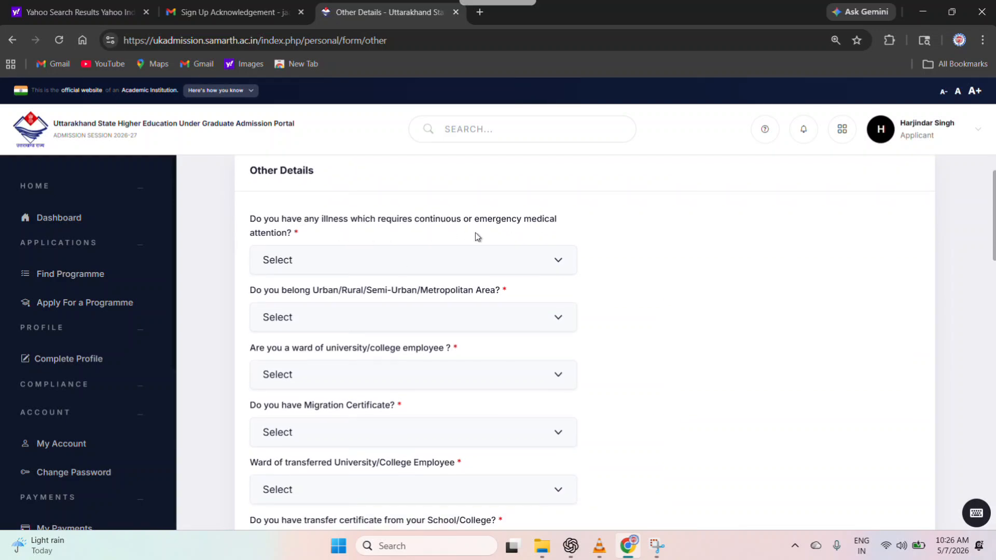
click(527, 273)
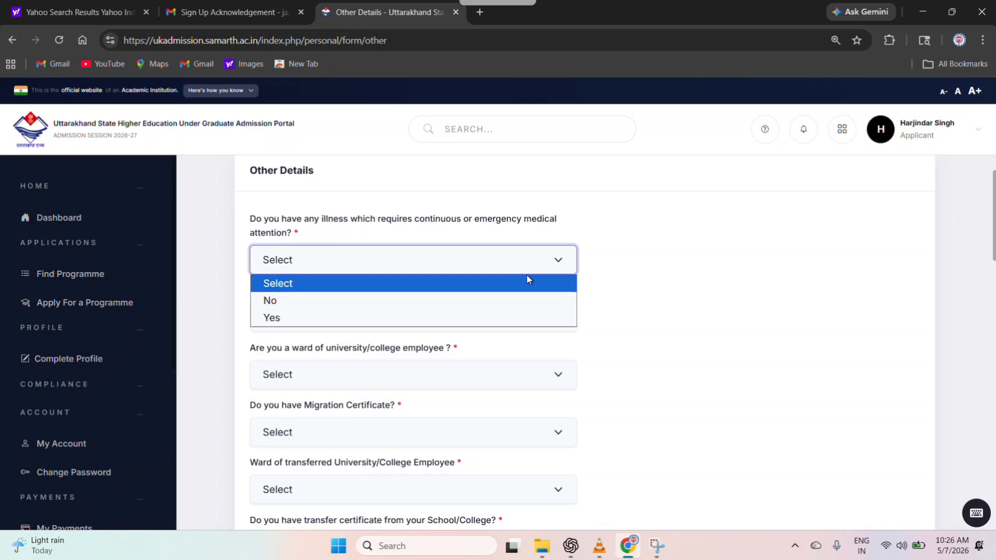
click(485, 300)
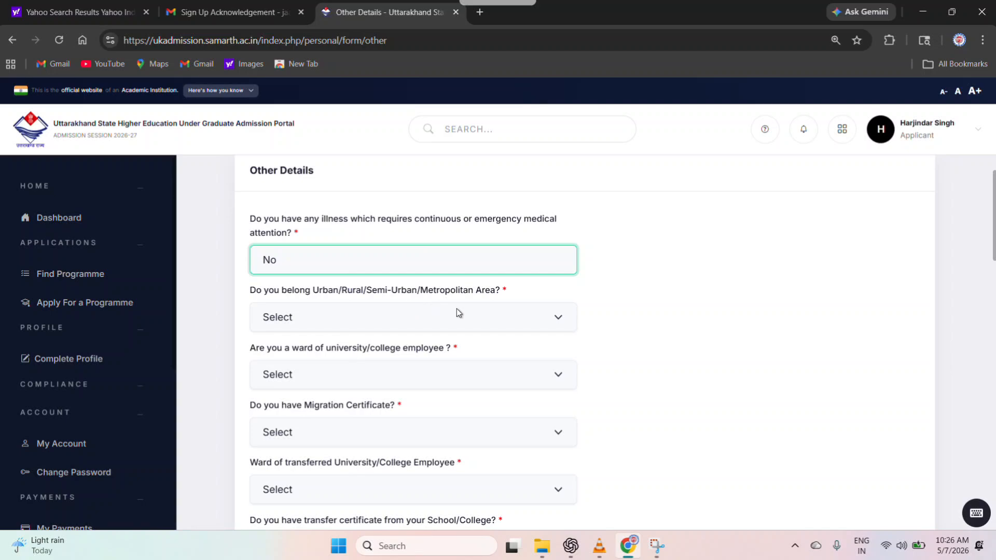
scroll(570, 317, down, 1)
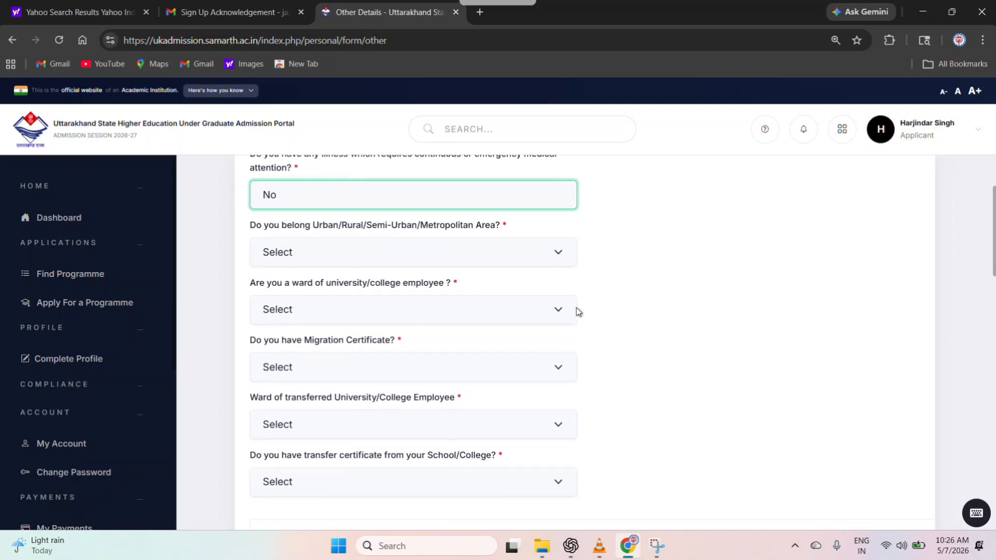
click(532, 259)
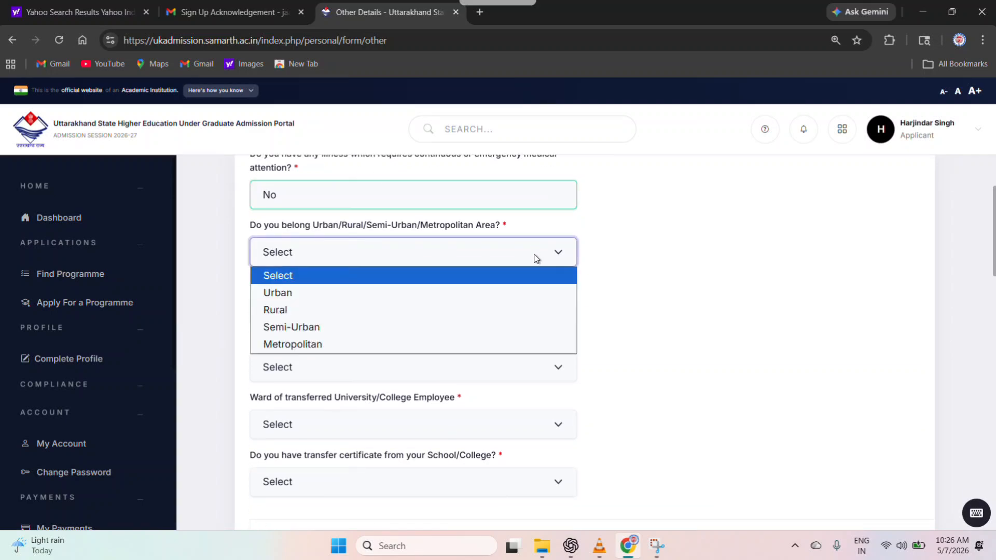
click(341, 292)
scroll(409, 249, down, 1)
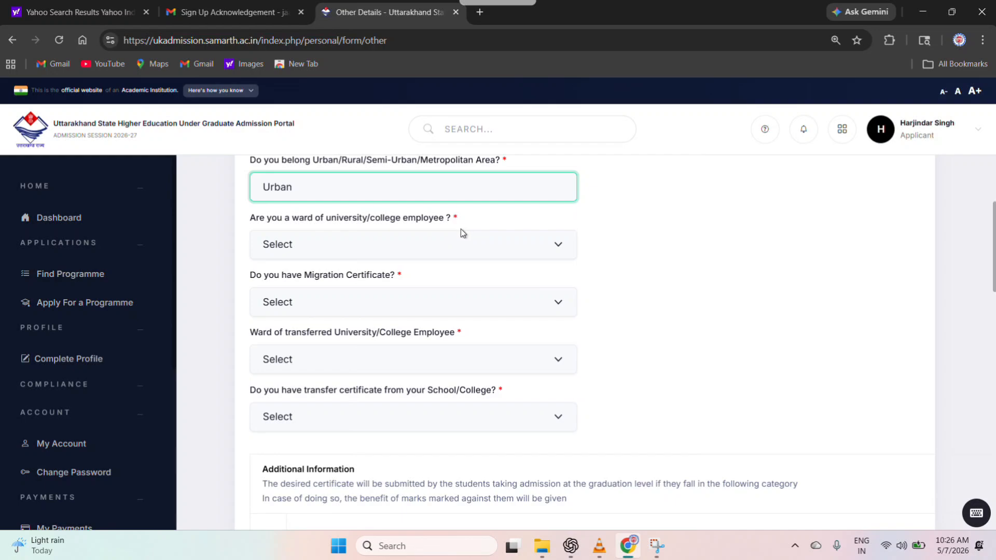
- Answer No to the employee ward, Migration Certificate, transferred employee ward and School/College transfer certificate questions
click(406, 250)
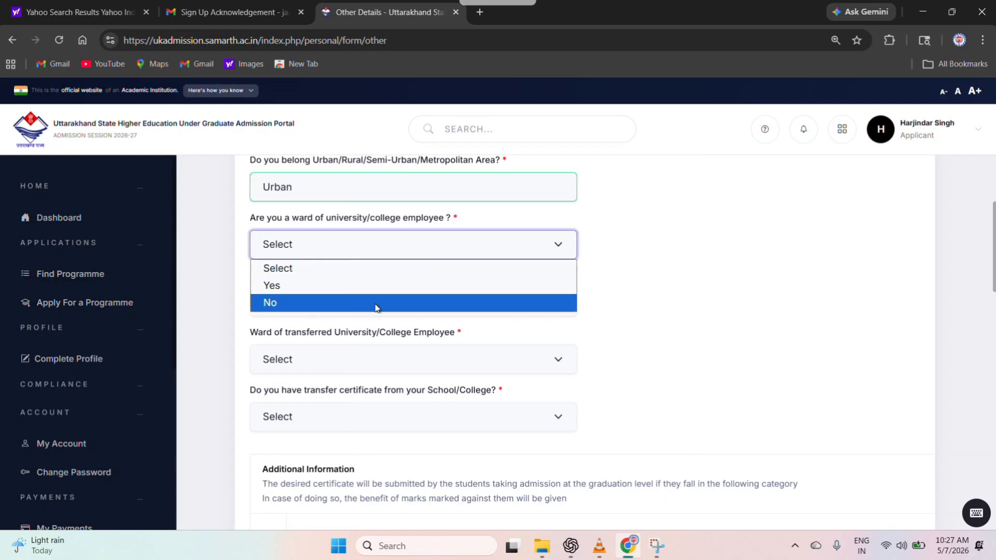
click(377, 303)
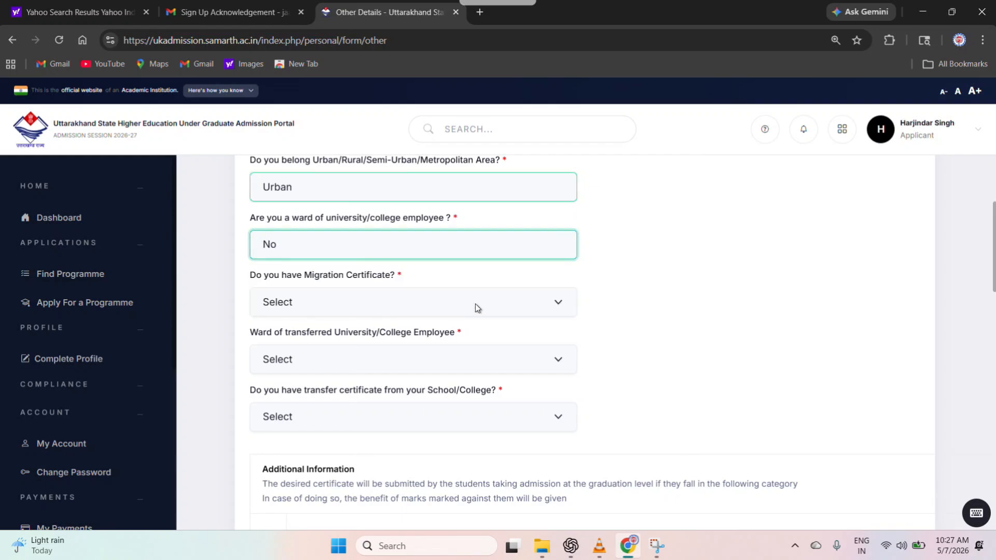
scroll(479, 303, down, 1)
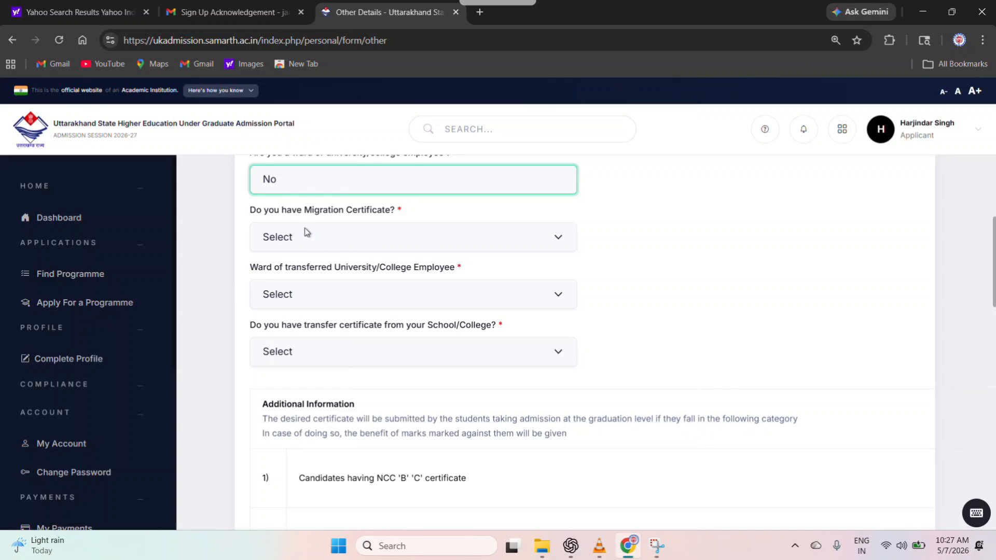
click(369, 239)
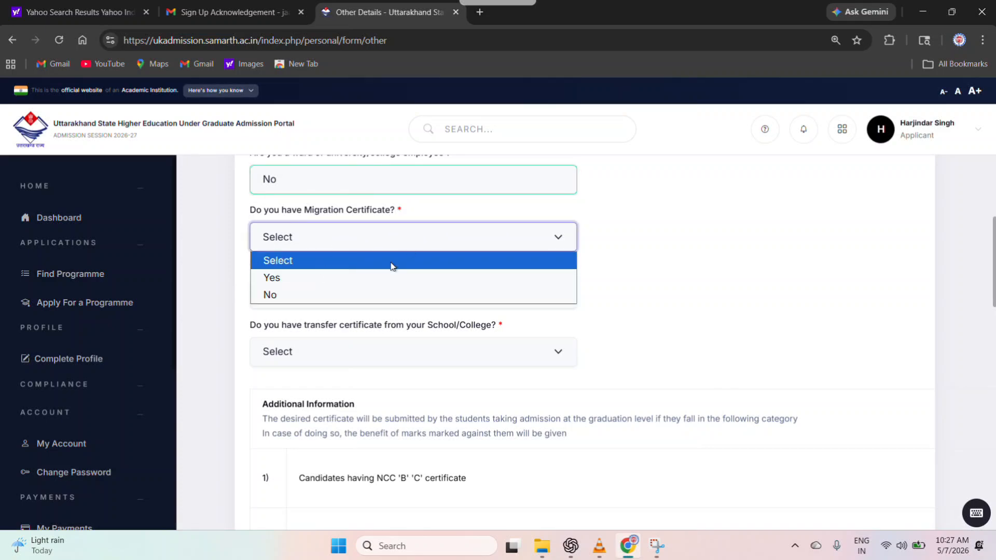
click(340, 298)
click(276, 285)
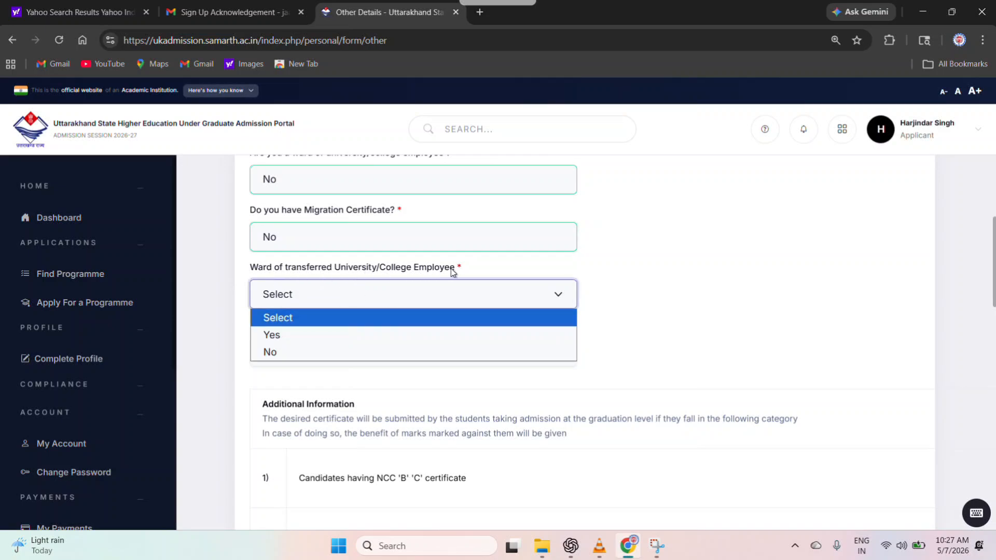
click(333, 353)
scroll(363, 355, down, 1)
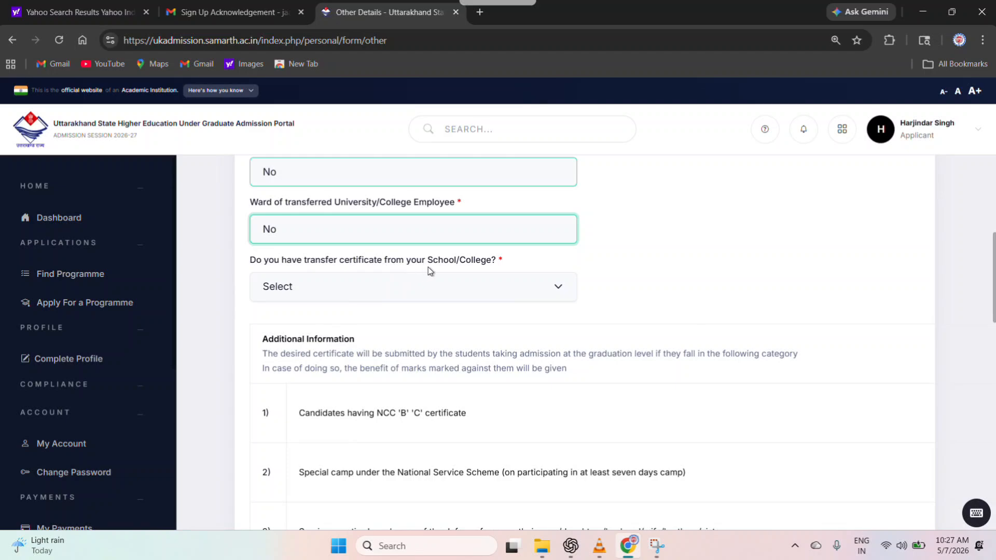
click(512, 278)
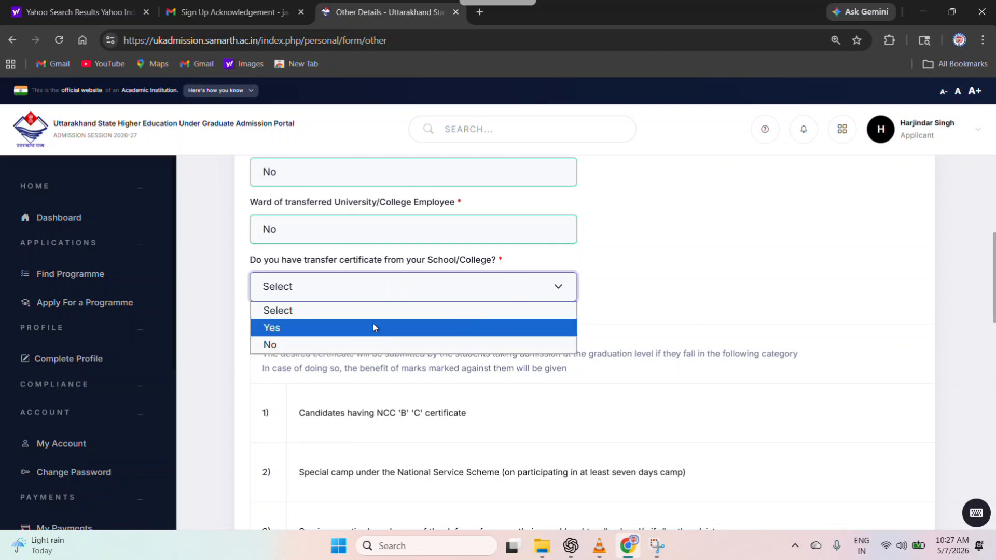
click(333, 346)
- Mark Reading, Writing and Speaking proficiency for both Hindi and English in the language table
scroll(554, 336, down, 14)
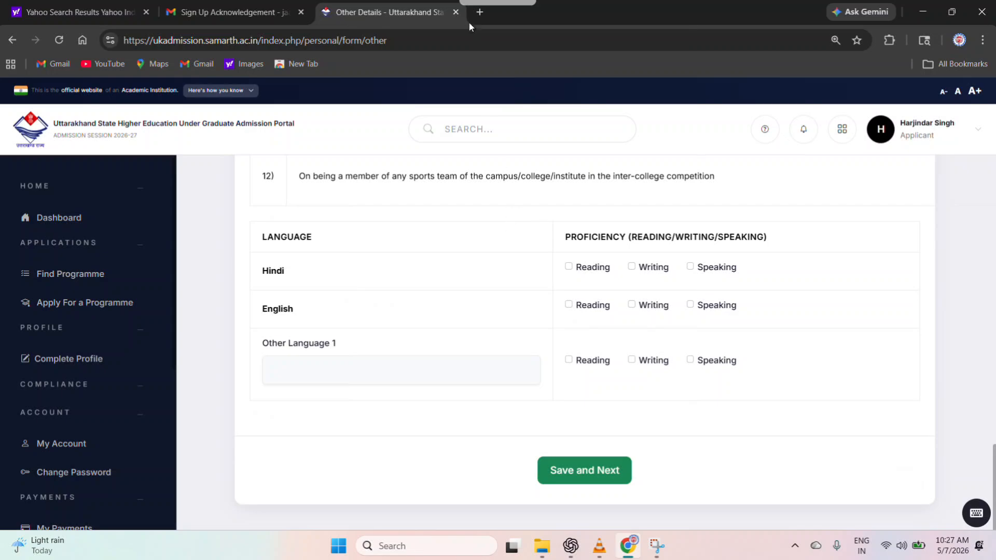
scroll(510, 314, up, 1)
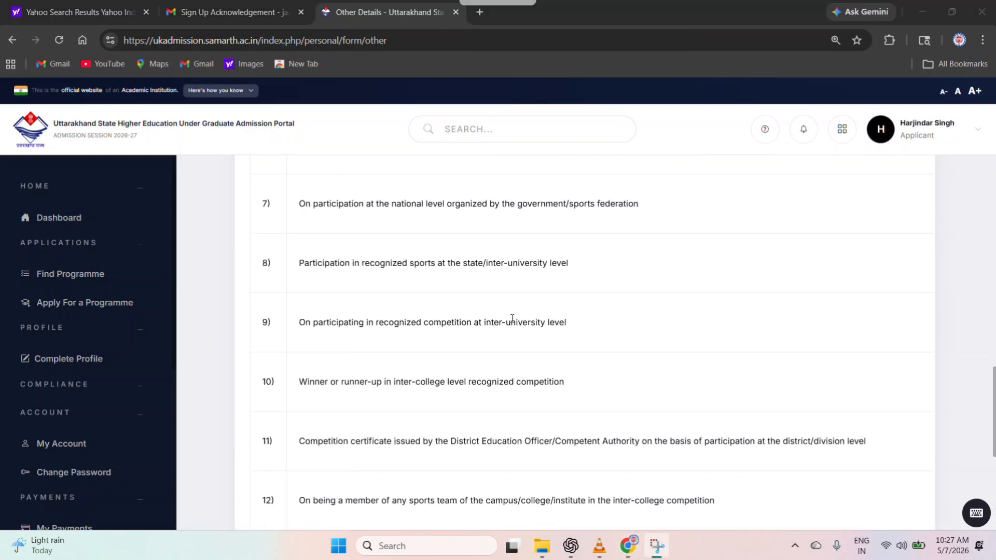
scroll(512, 322, down, 6)
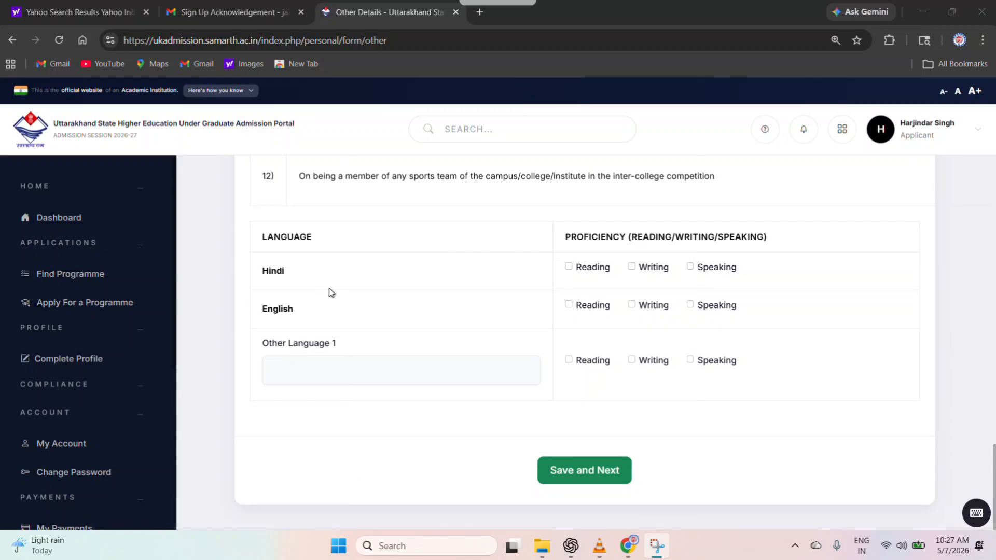
click(569, 266)
click(634, 270)
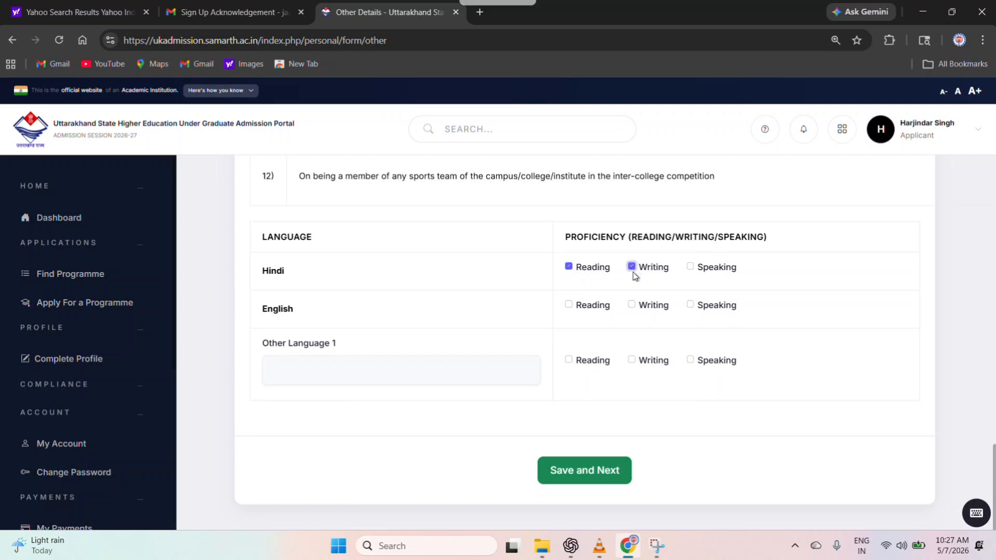
click(693, 270)
click(633, 306)
click(695, 307)
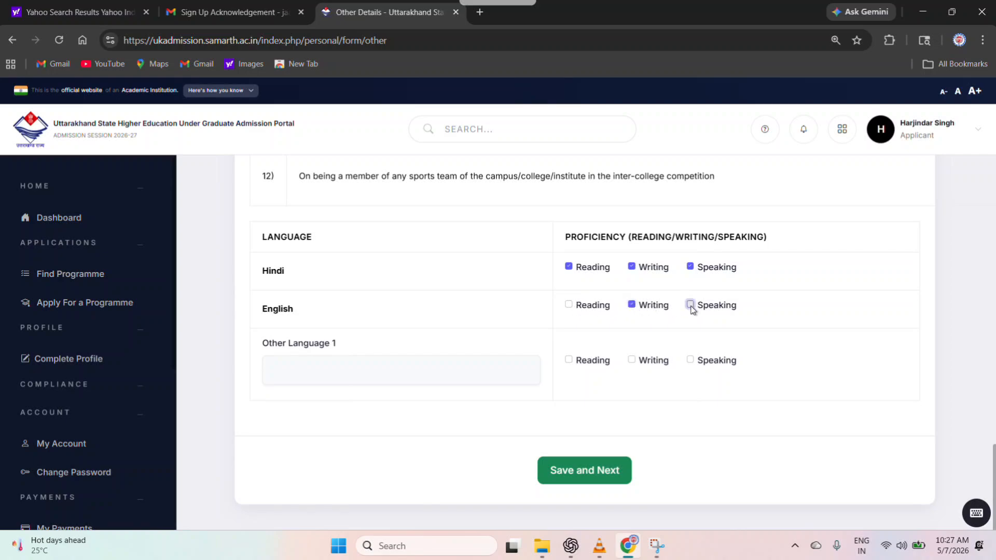
click(569, 307)
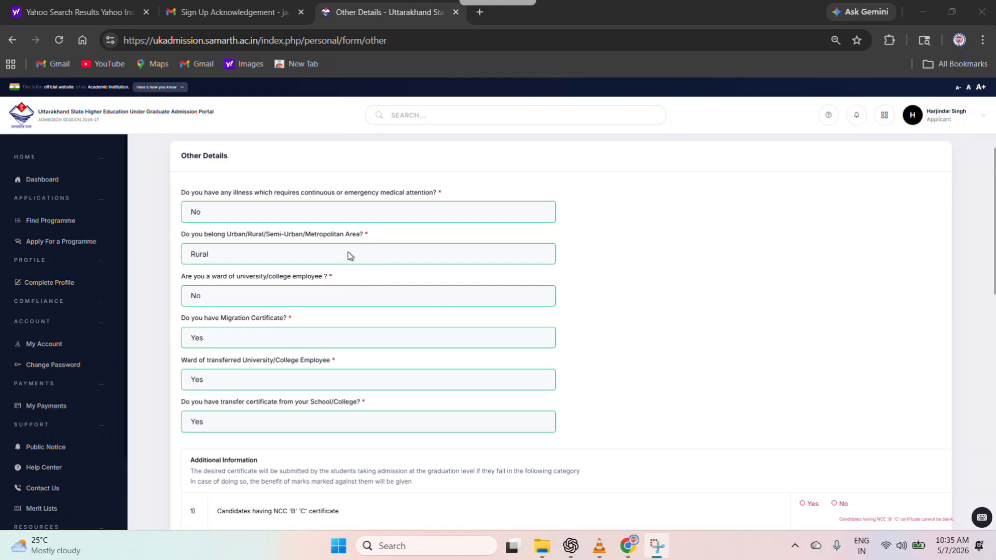
- Answer No for the NCC 'B' 'C' certificate under Additional Information and save the Other Details form
scroll(359, 272, down, 1)
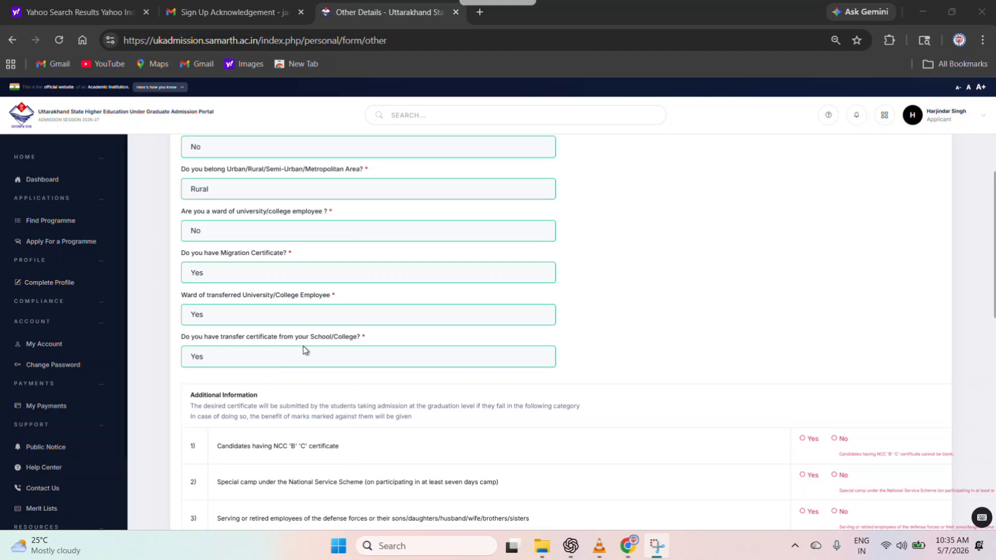
scroll(415, 328, down, 4)
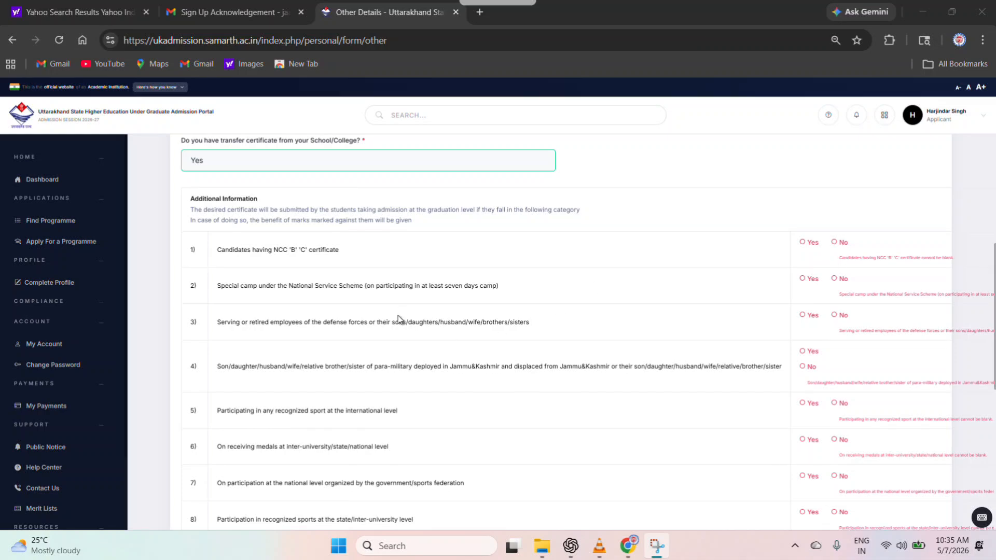
scroll(384, 316, down, 1)
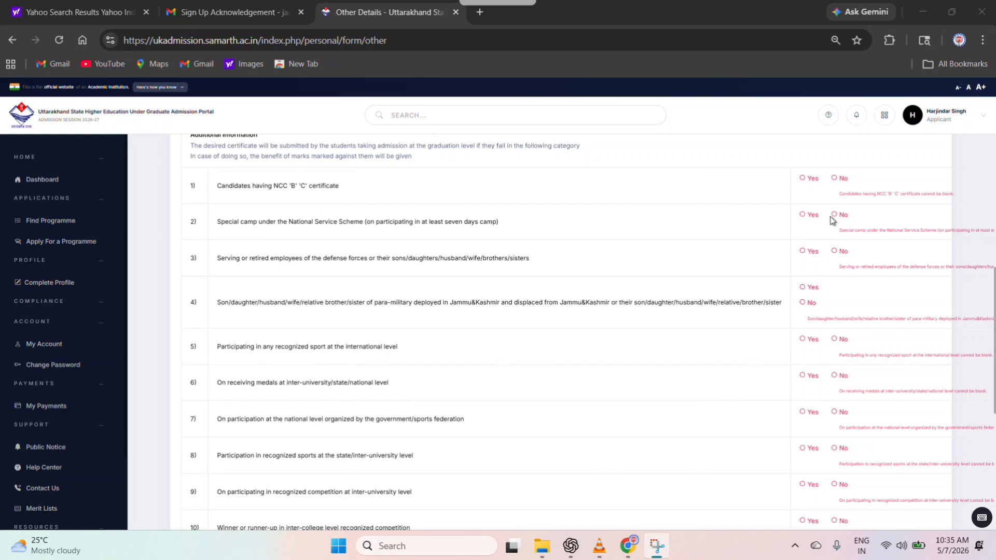
scroll(841, 289, up, 1)
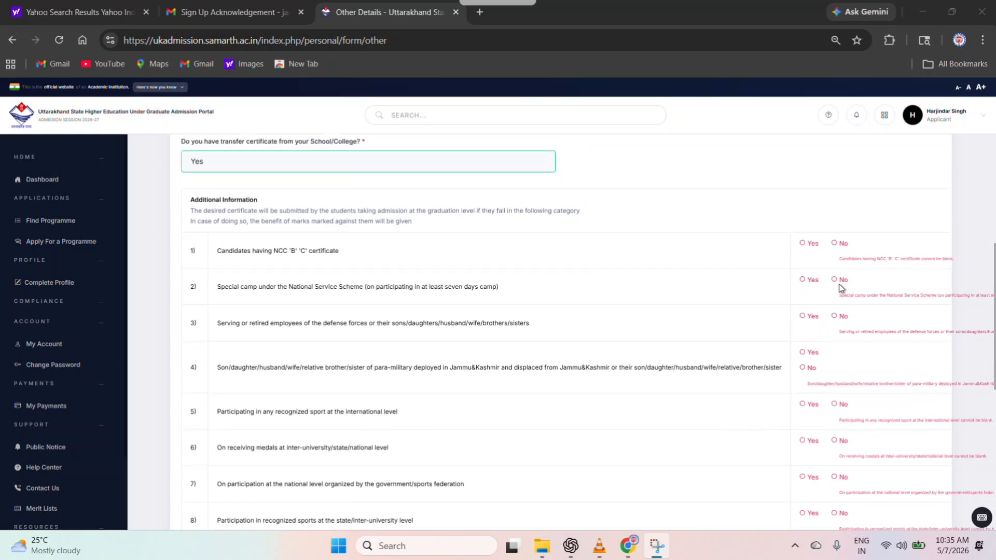
click(834, 243)
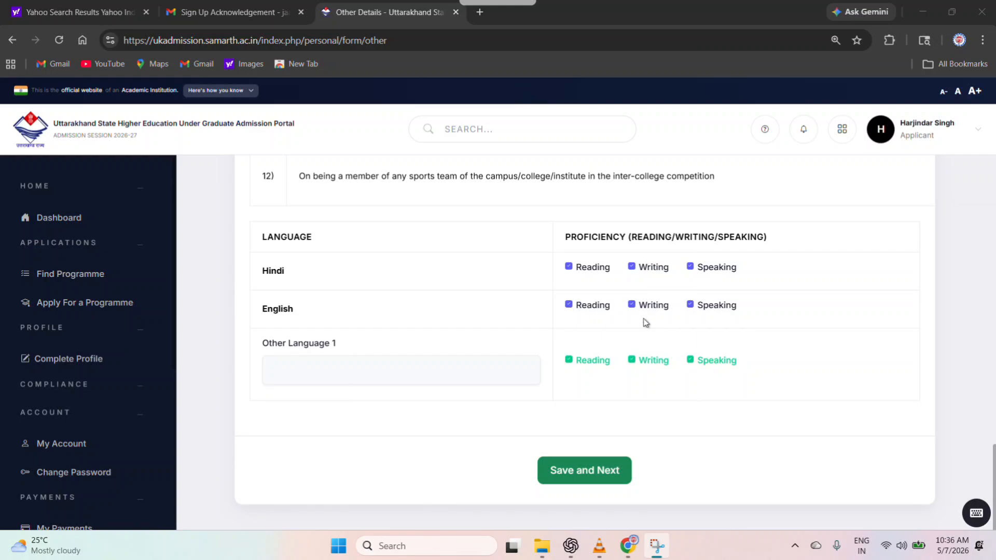
click(611, 482)
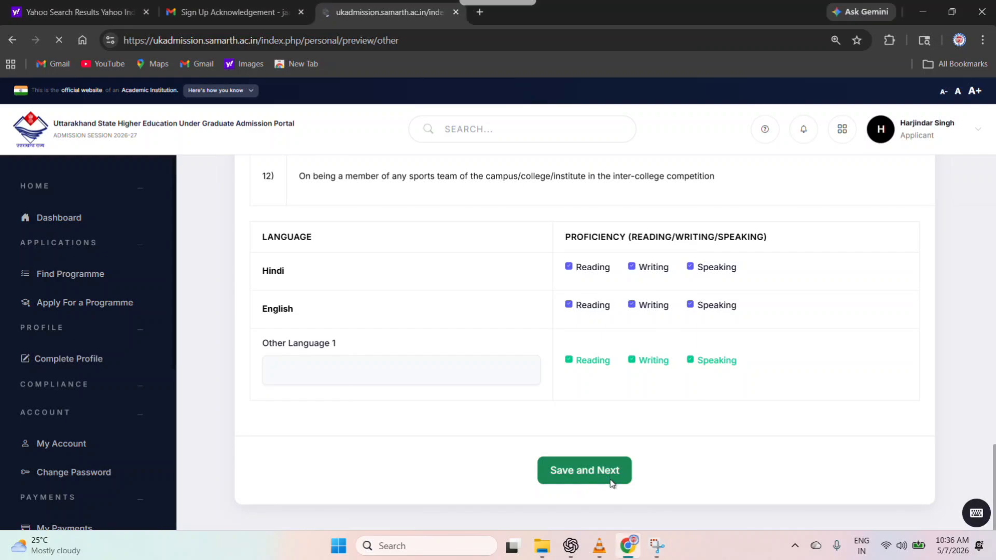
click(913, 114)
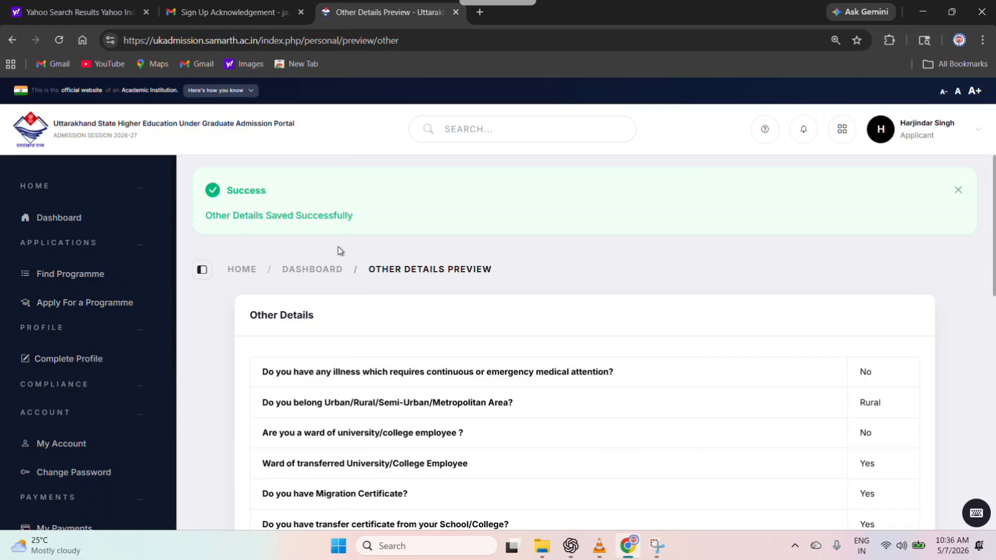
- Review the Other Details preview down to the language proficiency rows and proceed to the Uploads page
scroll(526, 264, down, 1)
scroll(526, 259, down, 2)
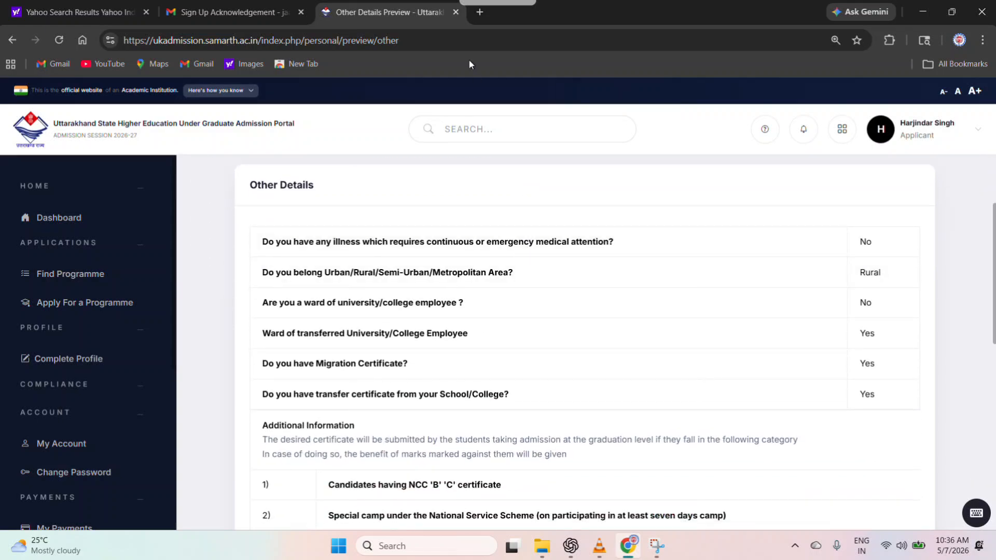
click(432, 26)
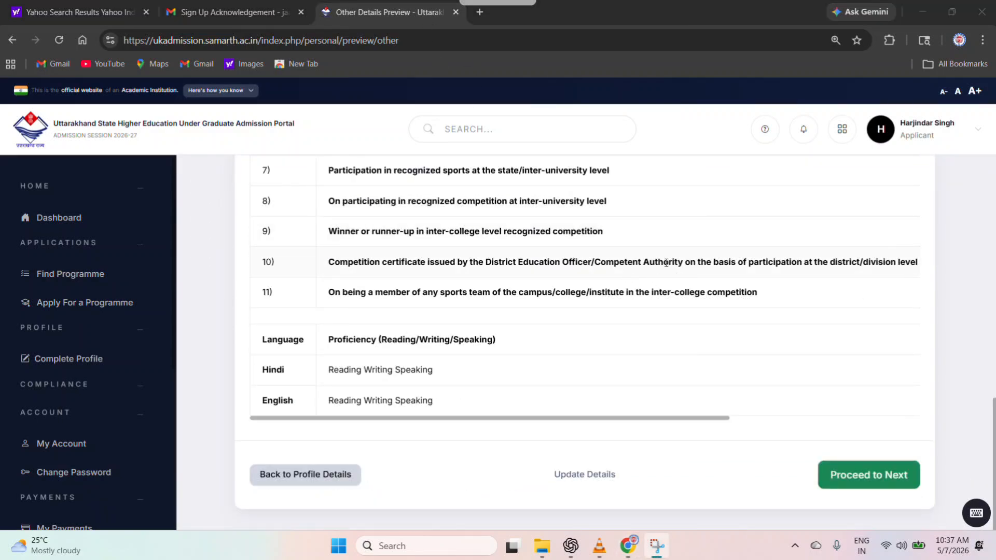
click(868, 487)
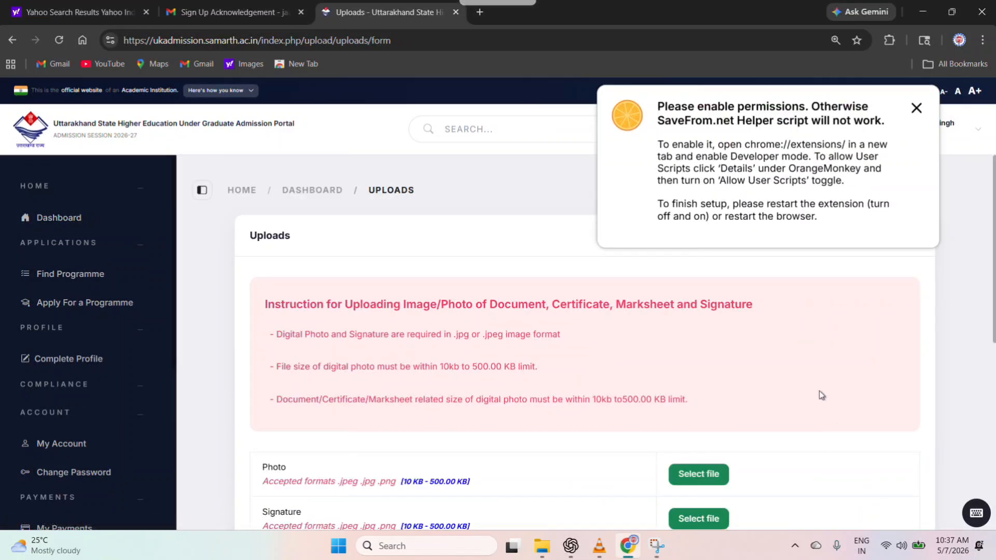
- Dismiss the extension notice and examine the upload instructions and the list of required documents with their formats and size limits
click(915, 110)
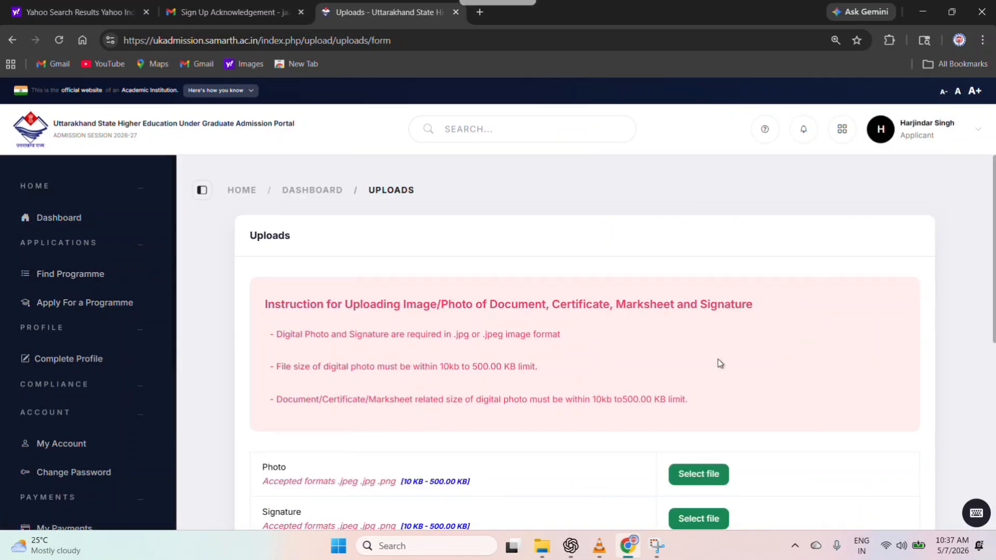
scroll(718, 362, down, 3)
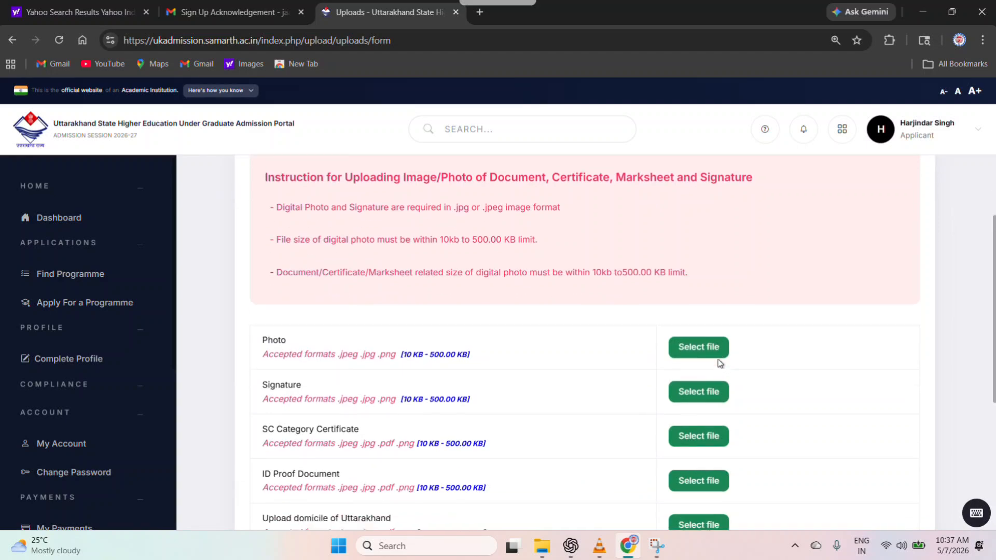
scroll(719, 363, down, 2)
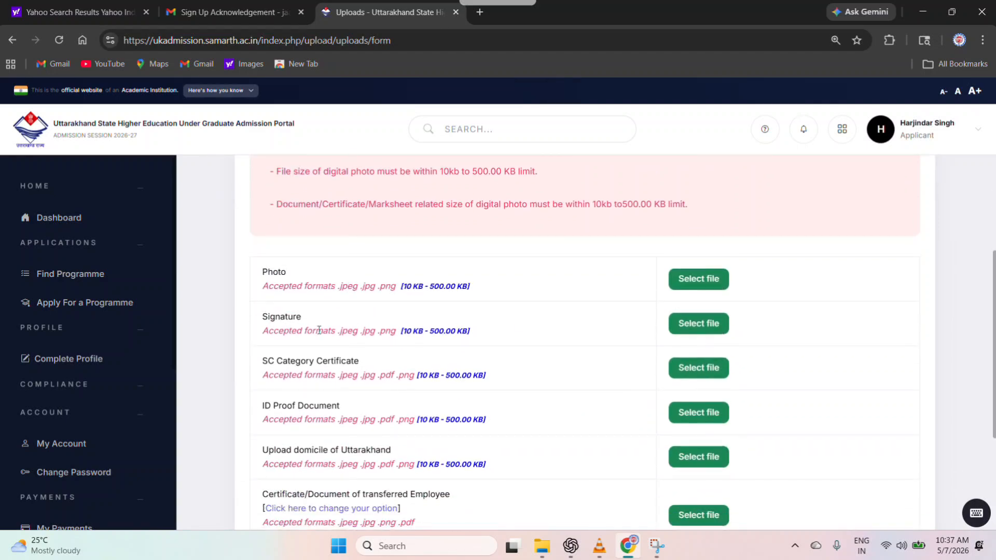
scroll(318, 372, down, 2)
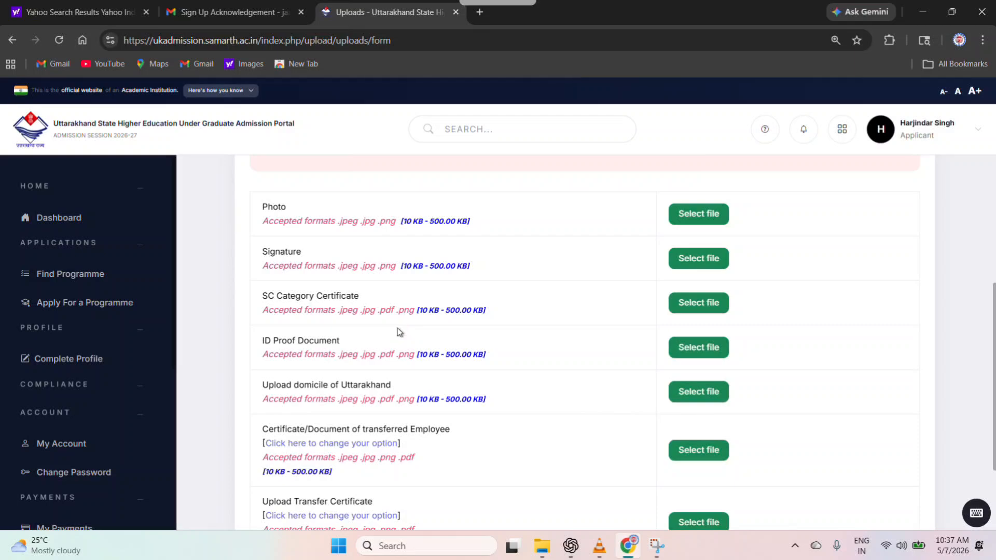
scroll(356, 349, down, 2)
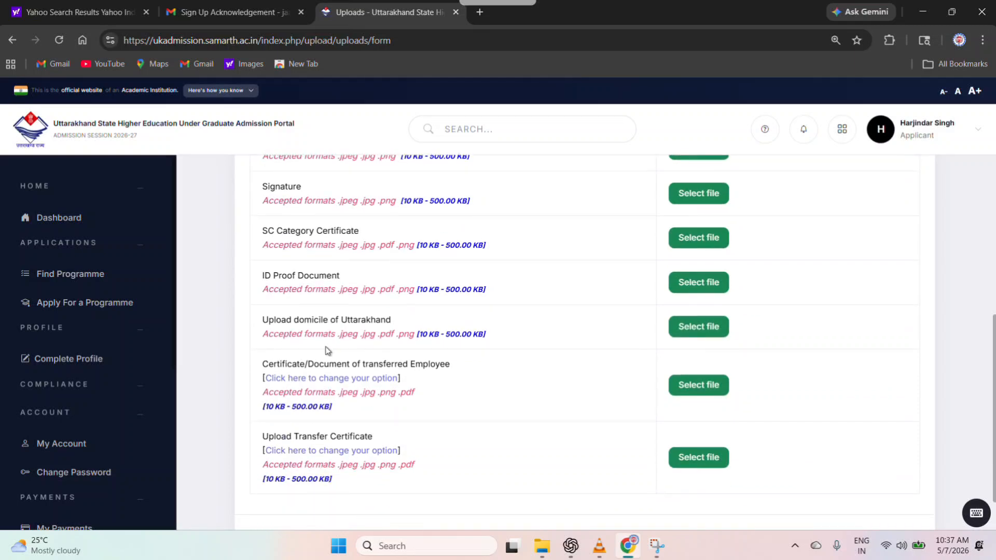
- Examine the document rows on the Uploads page from Photo down to Transfer Certificate, including accepted formats and size limits
scroll(428, 340, down, 2)
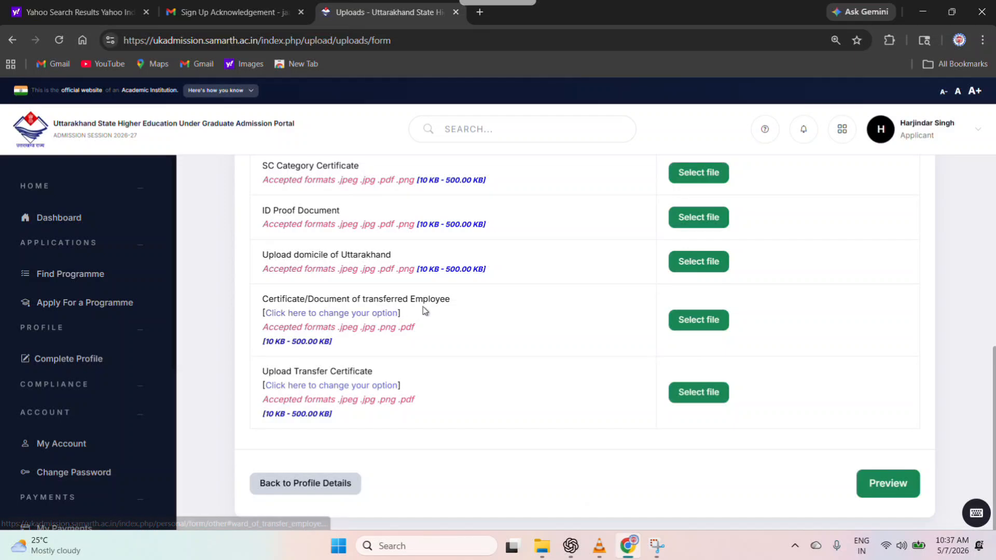
scroll(542, 327, down, 1)
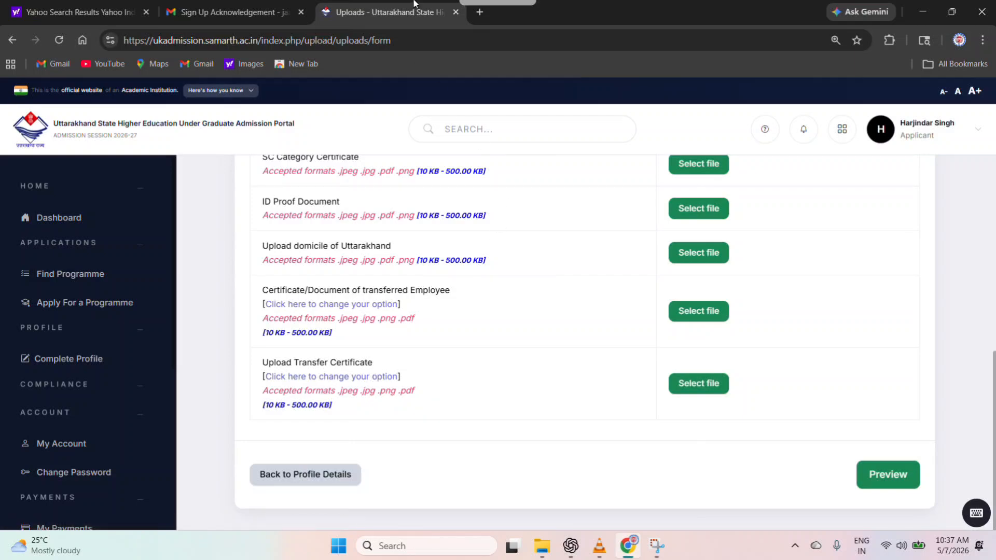
click(432, 23)
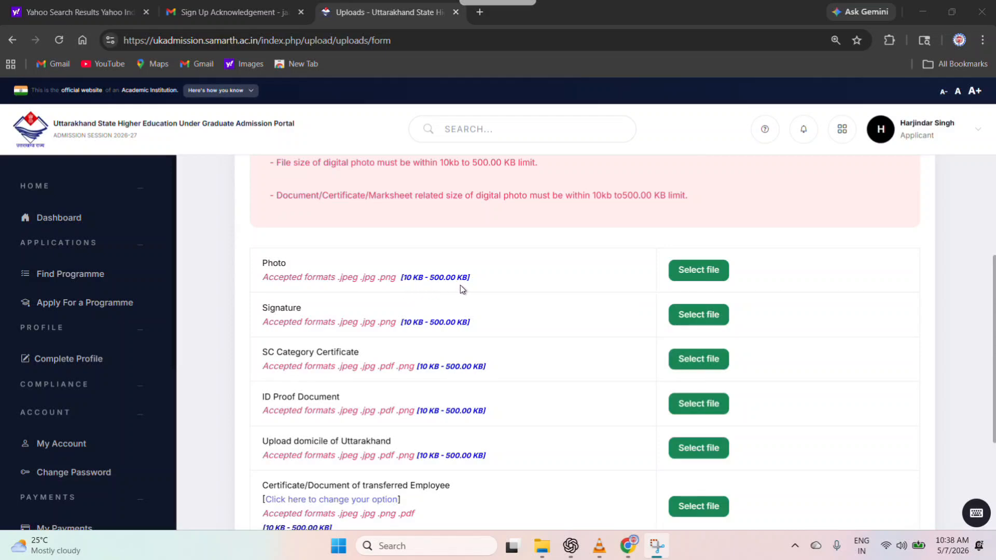
scroll(311, 273, down, 1)
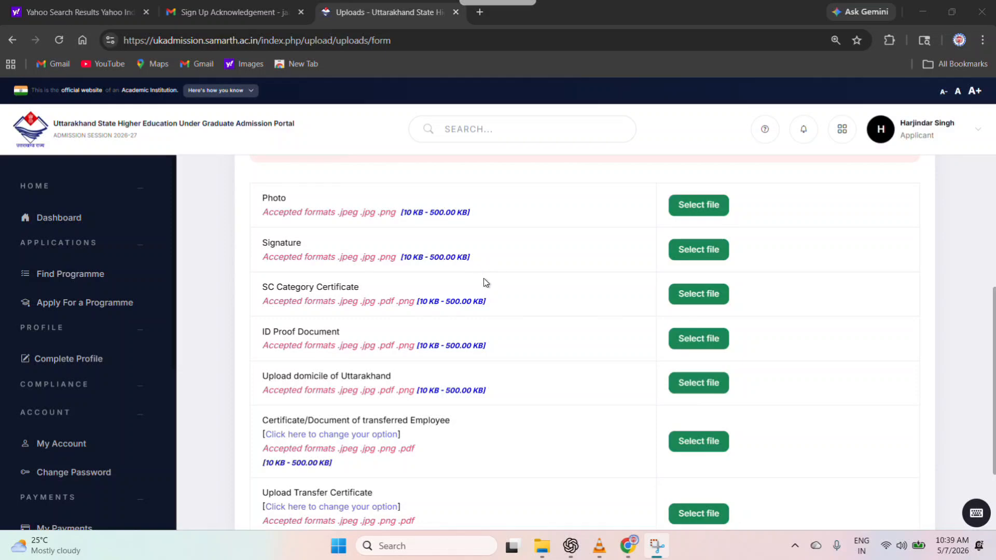
scroll(571, 338, down, 1)
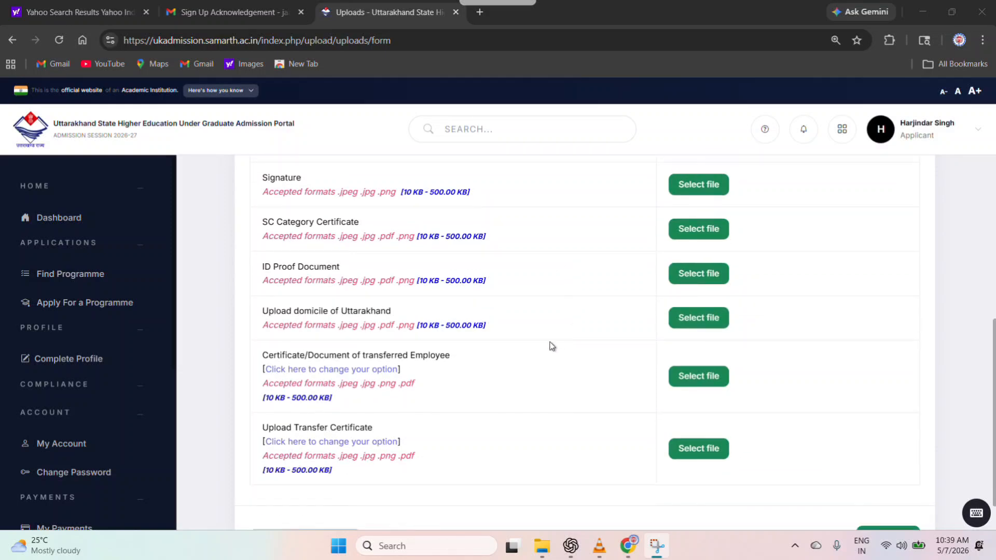
scroll(548, 346, up, 3)
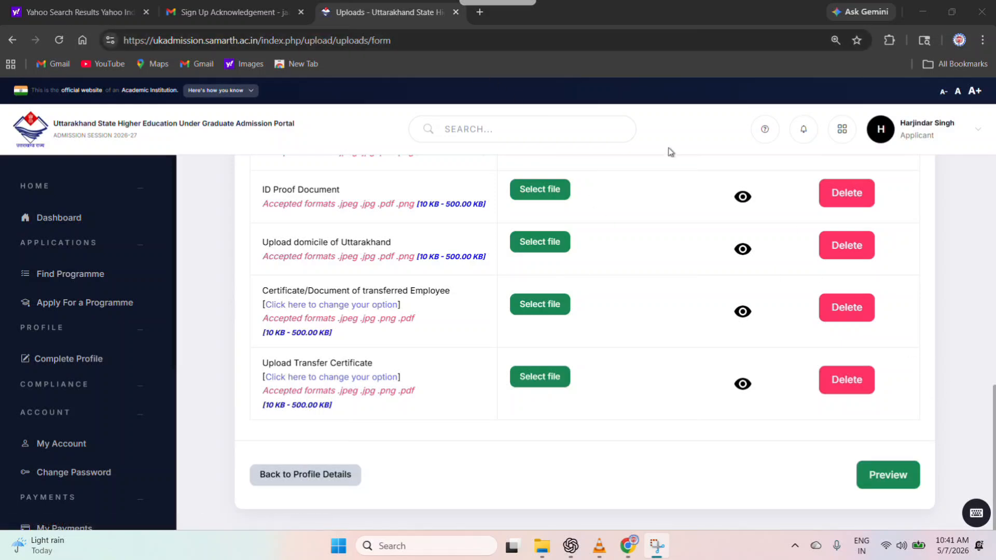
- Open the full profile preview, dismiss the extension notice and review the details down to the Additional Information section
click(888, 477)
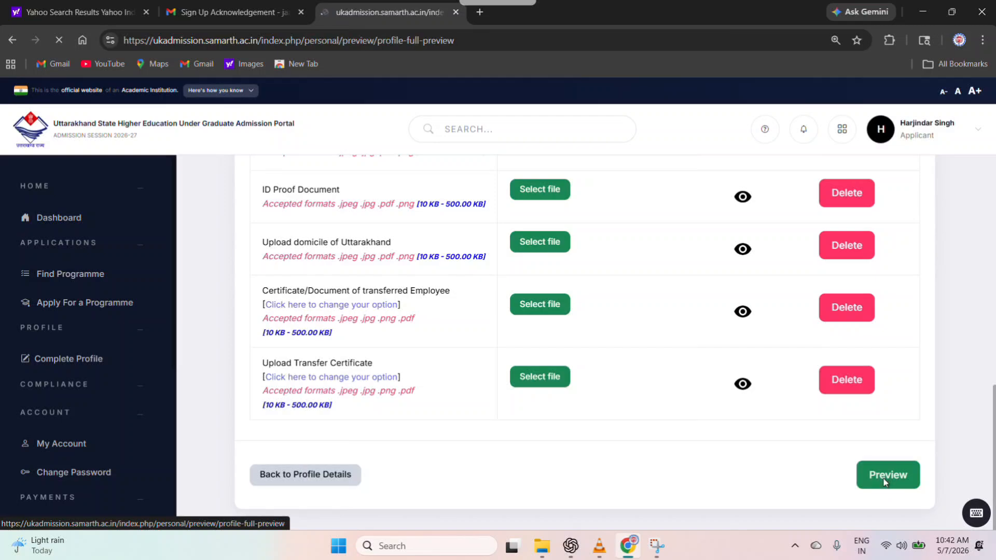
click(917, 108)
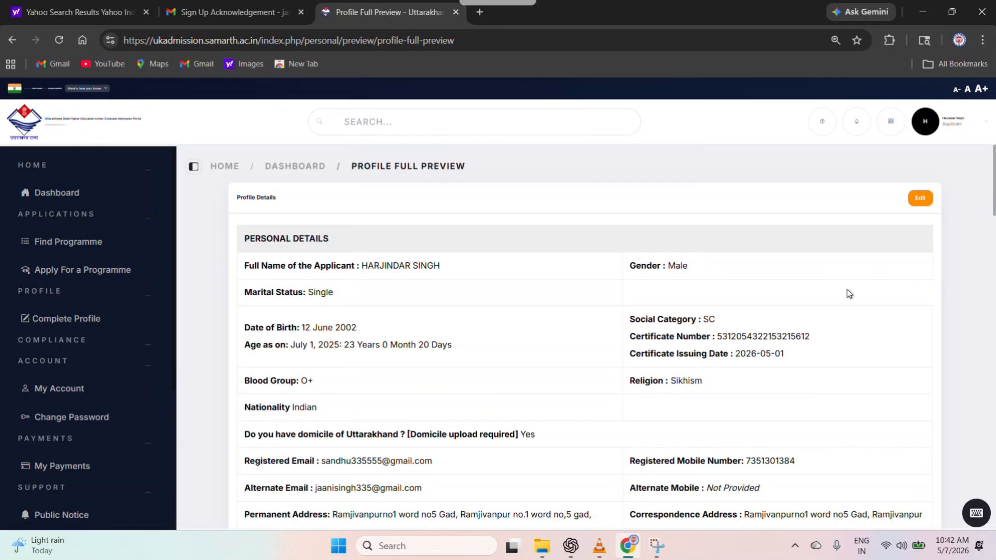
scroll(670, 255, down, 9)
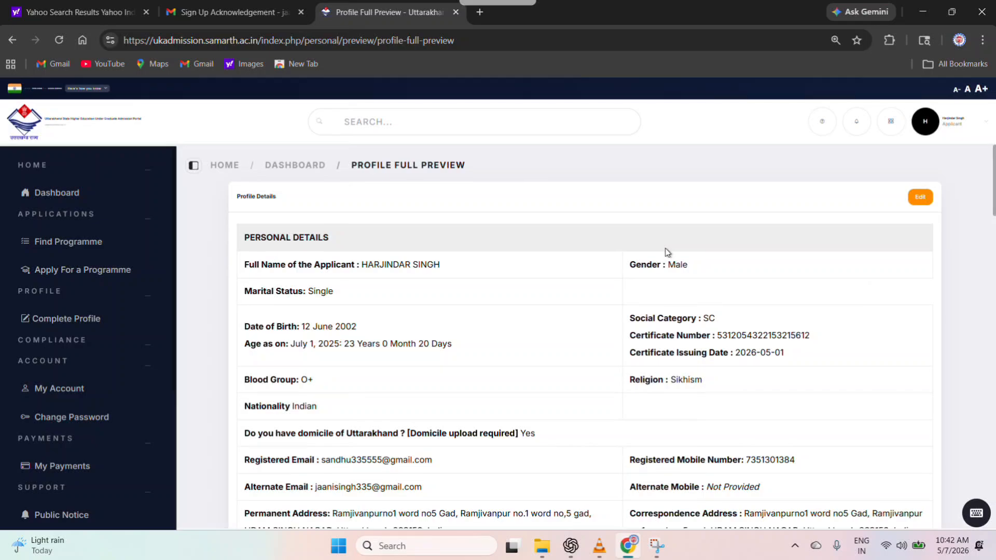
scroll(693, 207, down, 20)
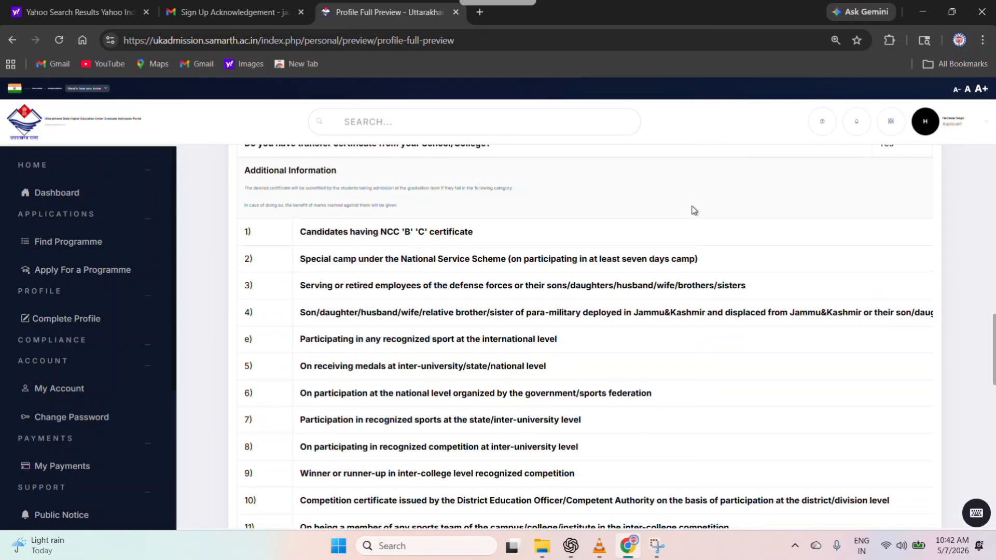
scroll(689, 217, down, 5)
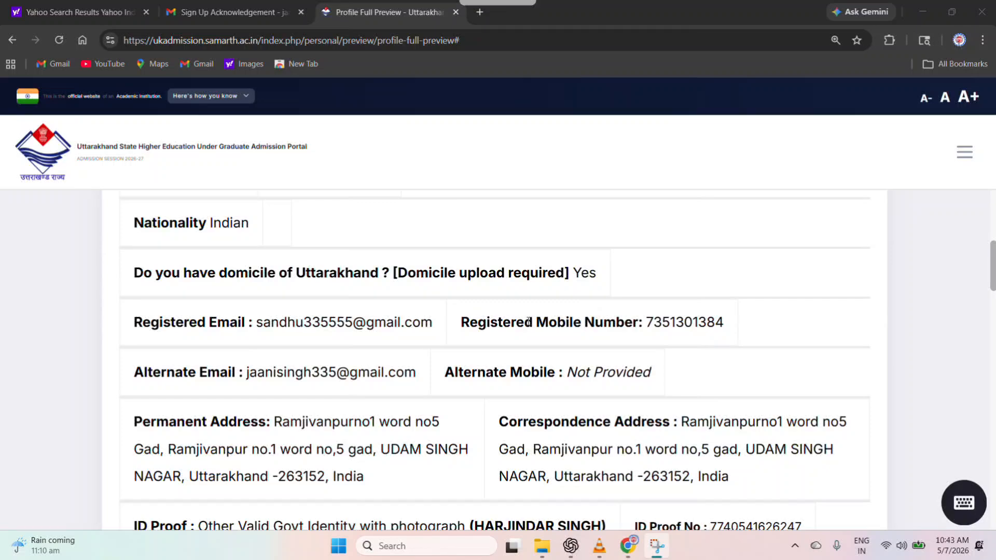
- Recheck the profile preview from Personal Details through the uploaded documents to the Declaration section
scroll(518, 290, up, 8)
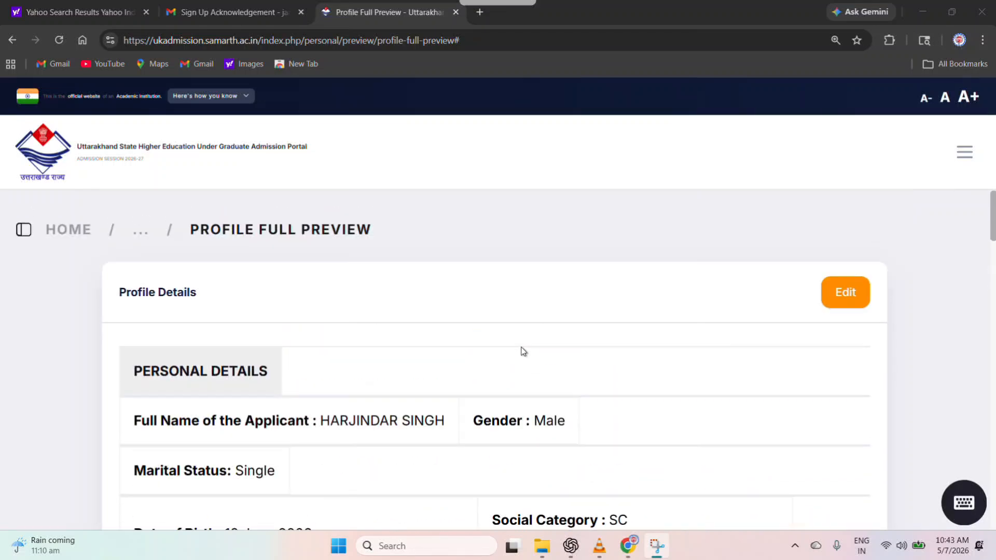
scroll(522, 343, down, 5)
scroll(523, 351, down, 3)
scroll(525, 349, up, 7)
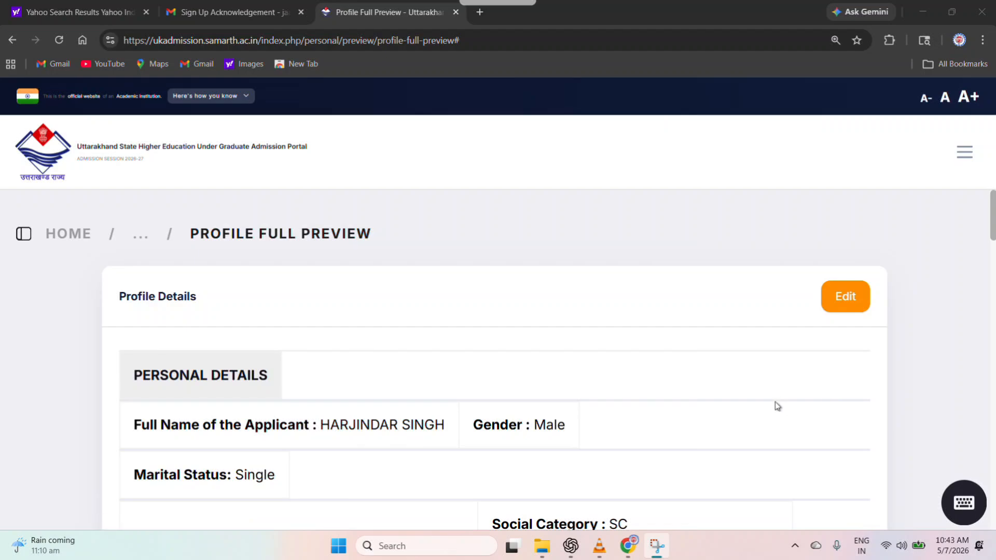
scroll(758, 399, down, 2)
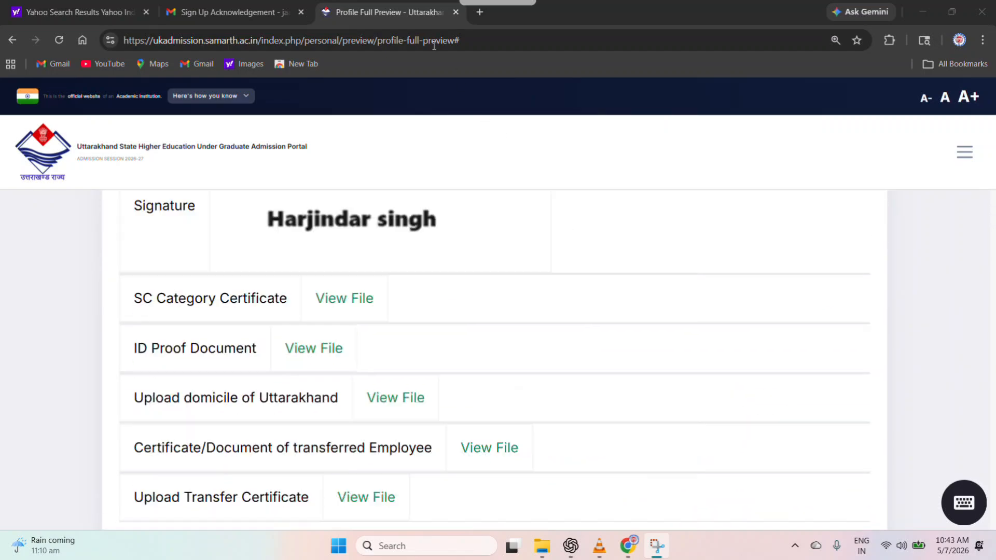
scroll(530, 382, down, 8)
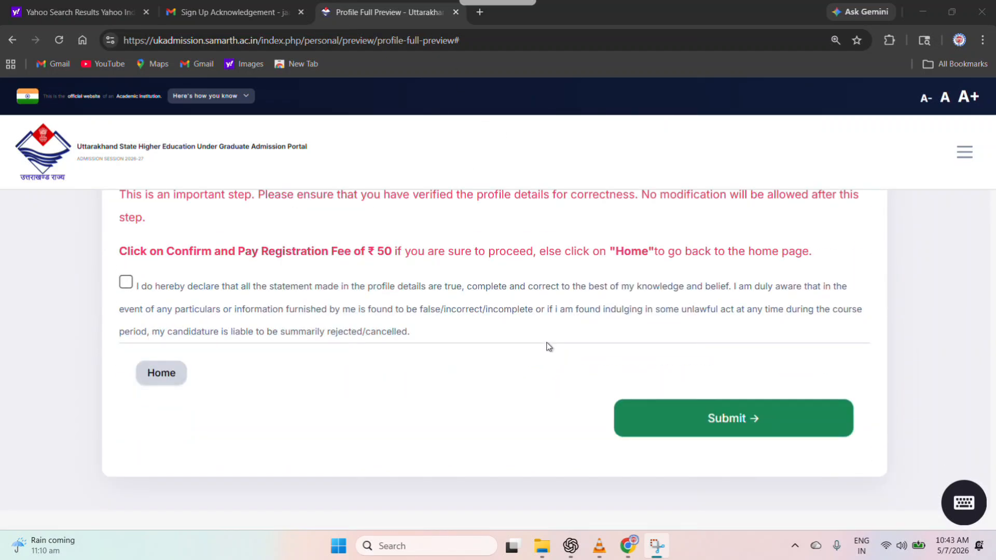
scroll(549, 343, up, 1)
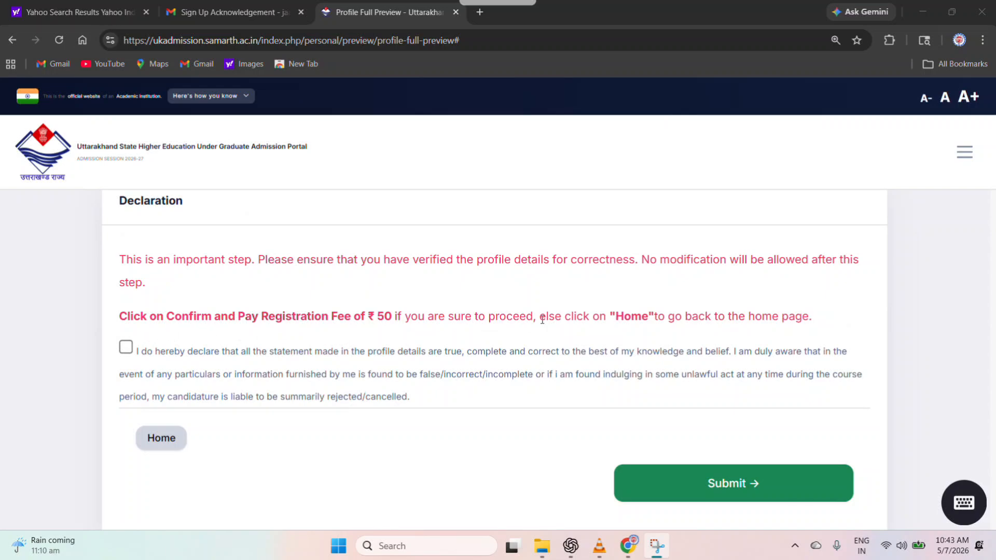
- Accept the declaration that all profile statements are true and submit the profile for registration fee payment
click(126, 349)
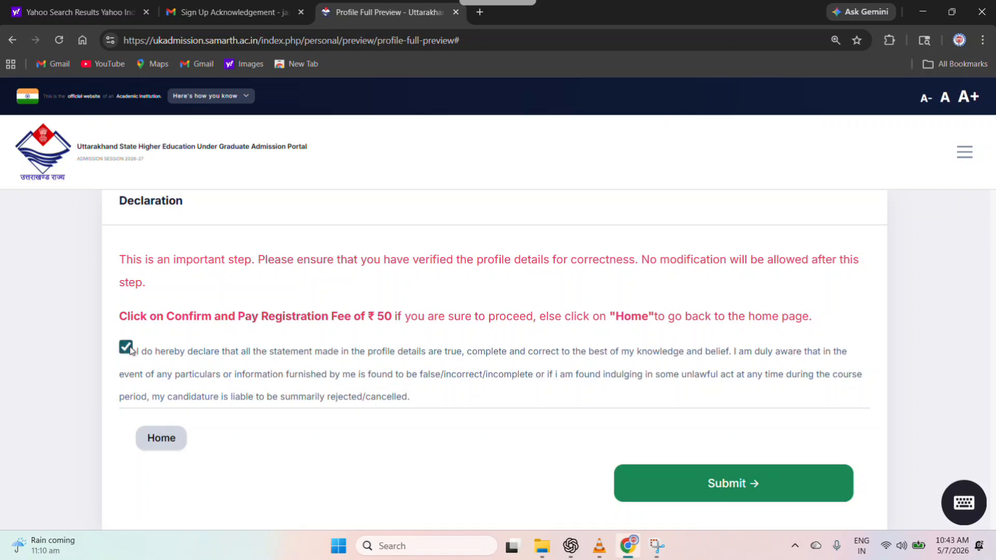
click(130, 351)
click(125, 347)
click(747, 482)
click(543, 137)
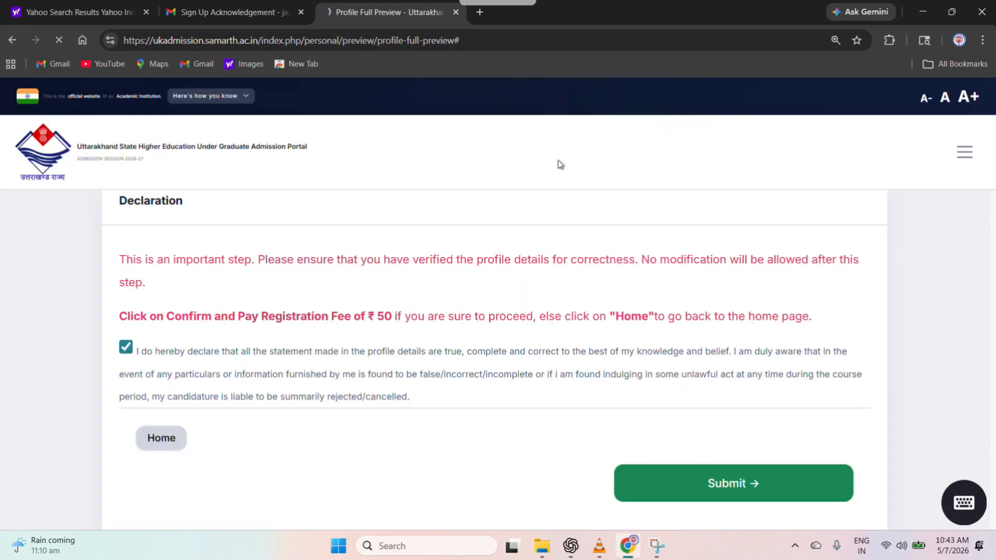
- Review the detail verification statements, proceed to pay the 50 INR fee through SBI and dismiss the extension notice
mouse_move(325, 332)
mouse_down()
mouse_move(722, 322)
mouse_move(314, 335)
mouse_up()
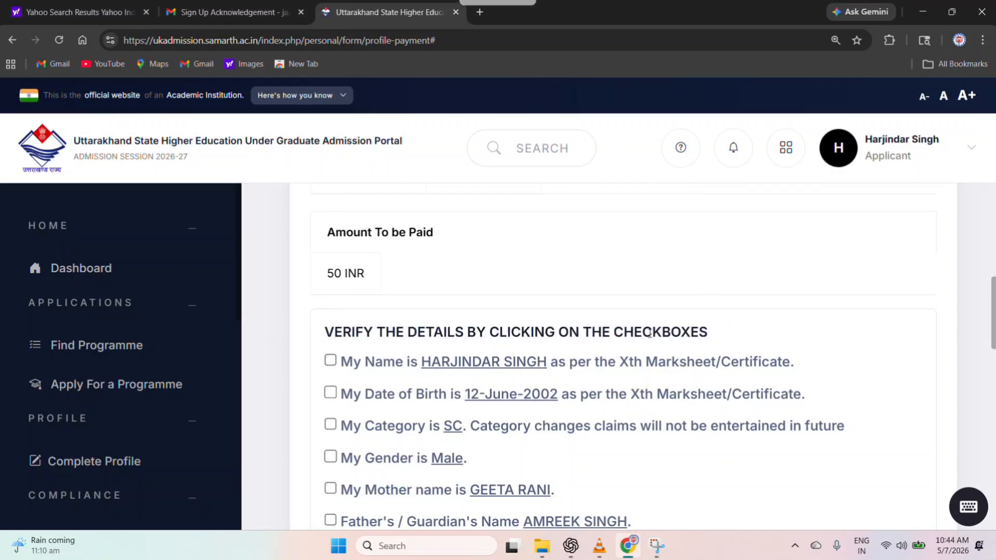
scroll(369, 249, down, 3)
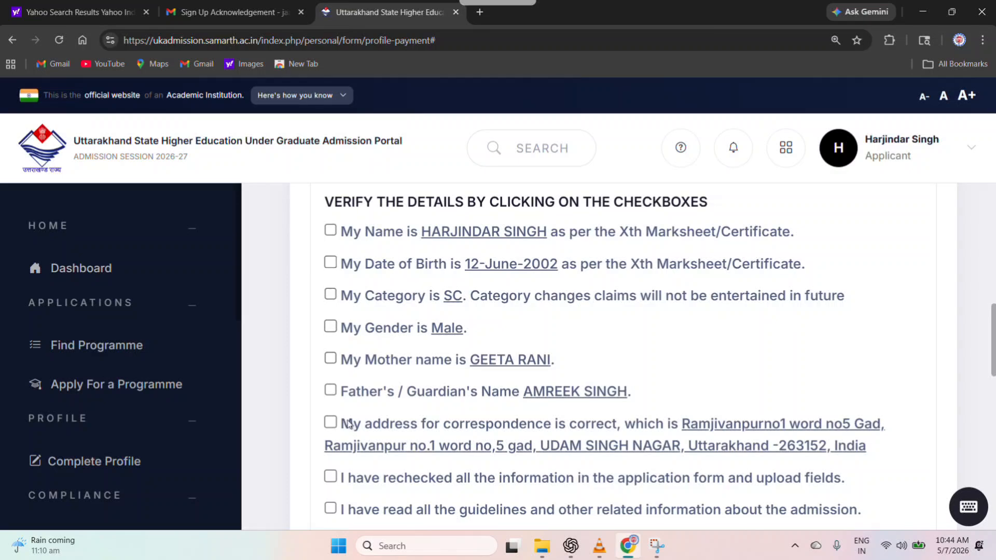
scroll(503, 412, down, 10)
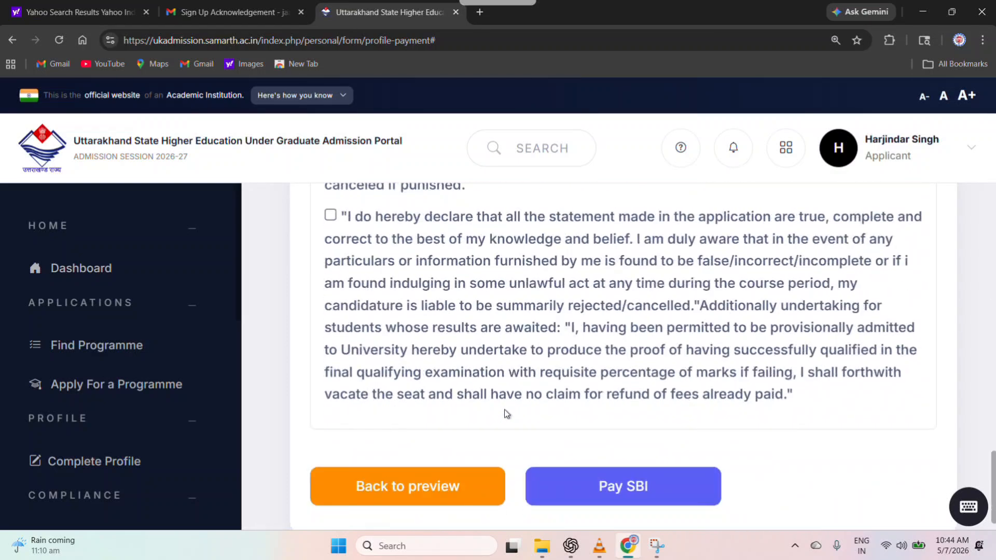
scroll(506, 412, down, 2)
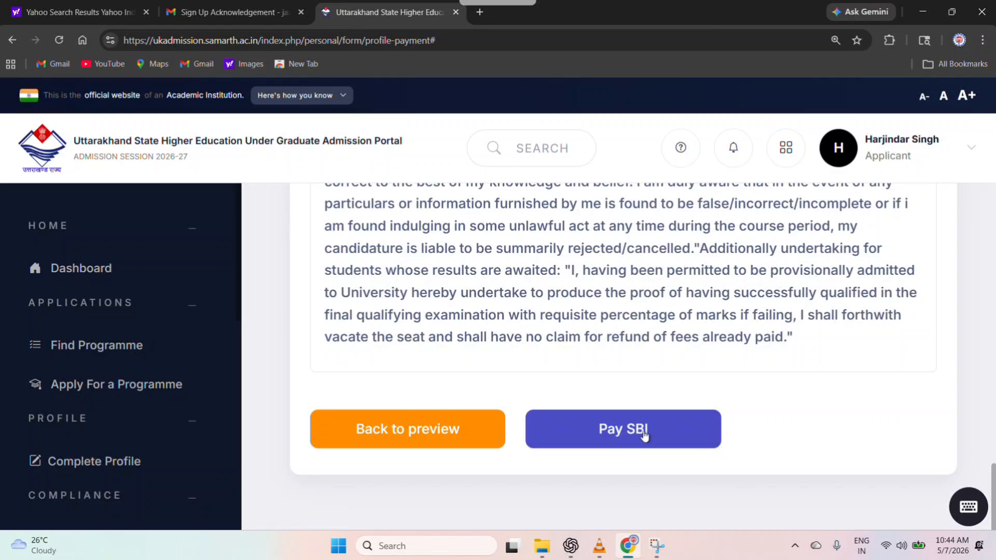
click(612, 437)
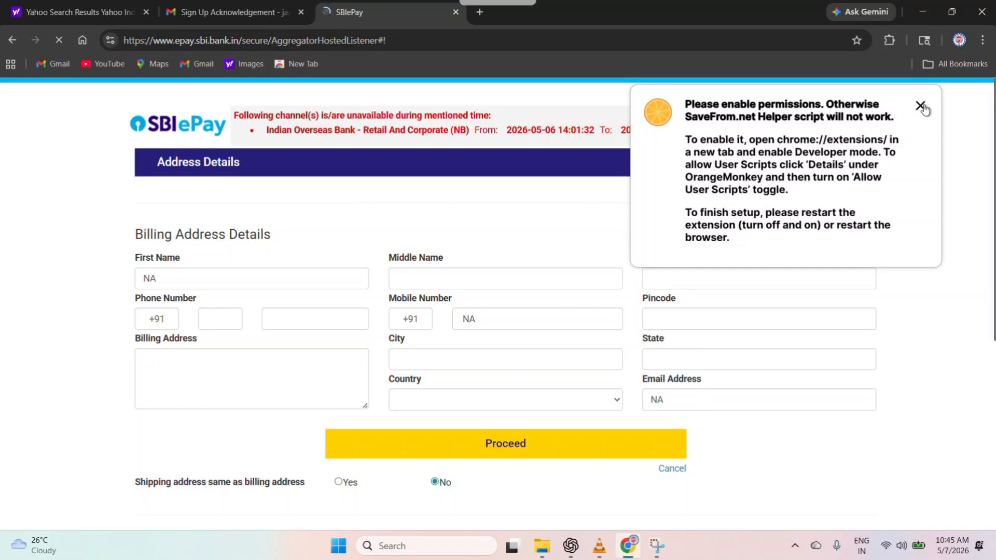
click(921, 106)
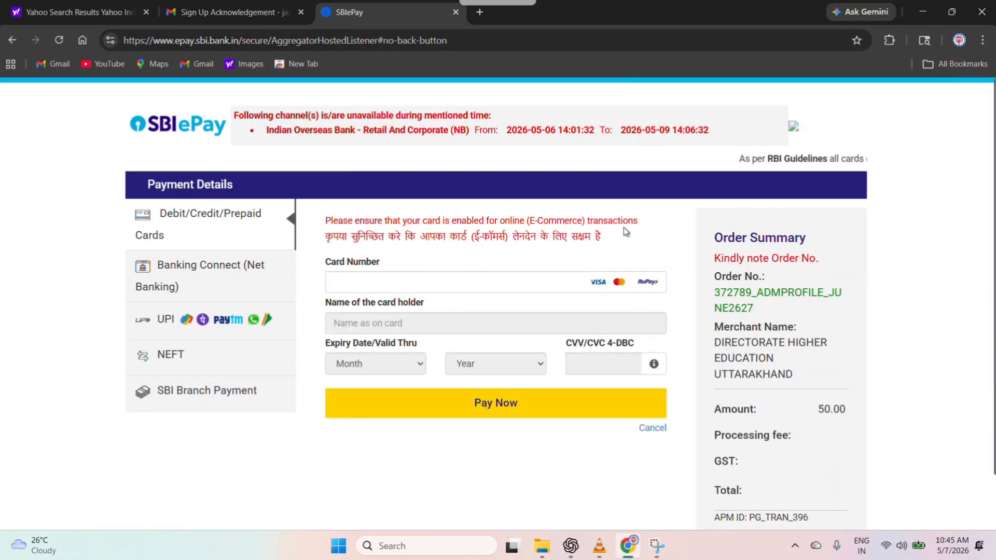
- Choose UPI with the UPI QR option as the payment method and proceed to the QR payment page
click(384, 275)
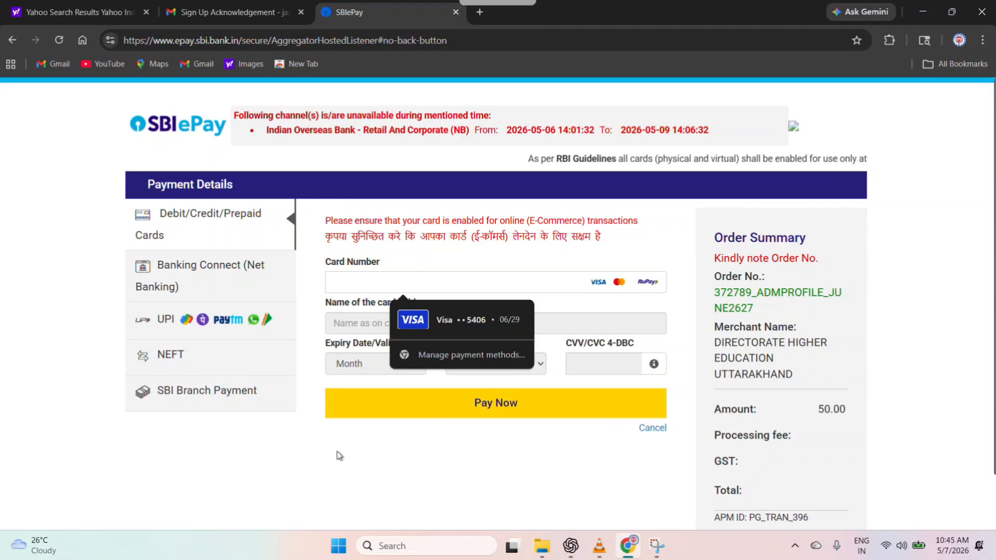
click(339, 456)
click(176, 321)
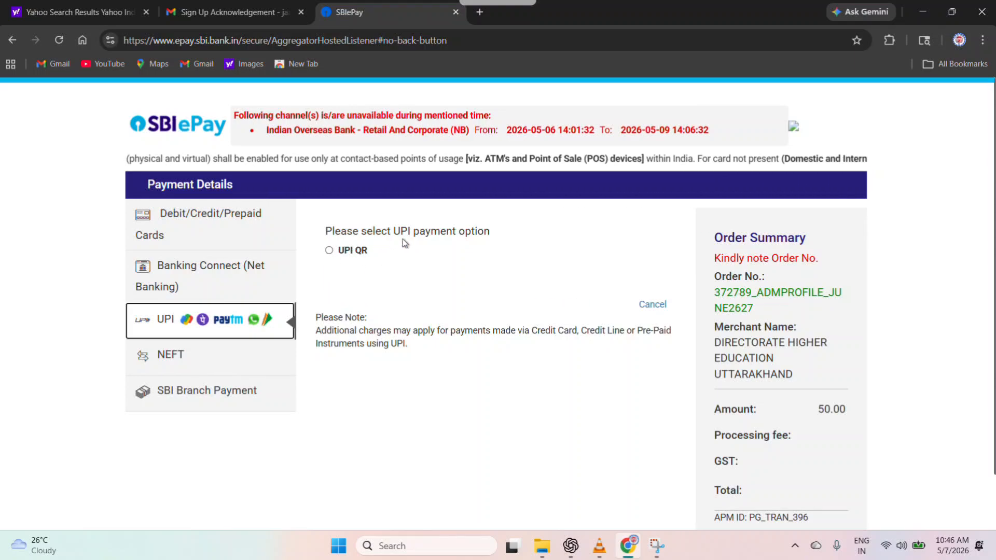
click(330, 251)
click(468, 313)
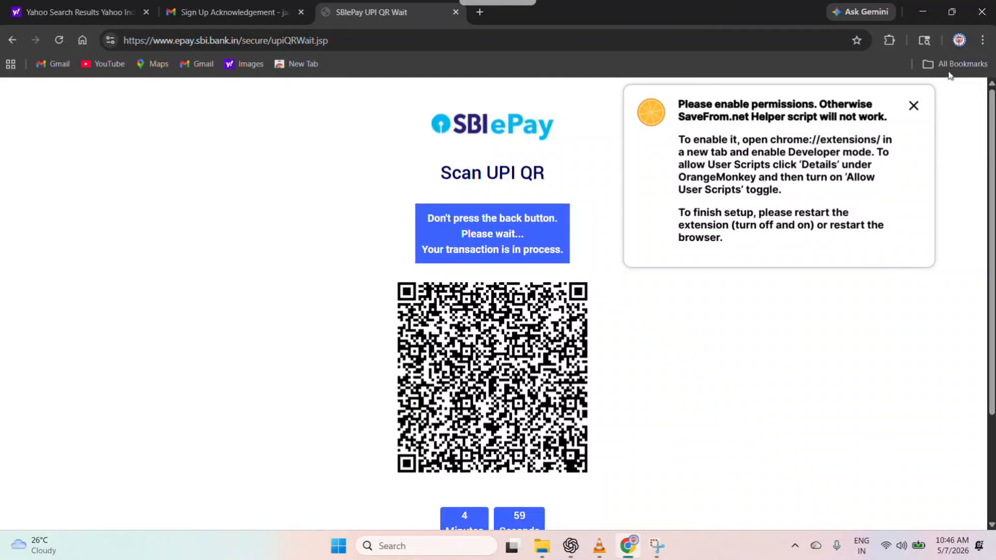
- Dismiss the extension notice and examine the UPI QR code with its scanning instructions and time limit
click(914, 106)
scroll(749, 336, down, 3)
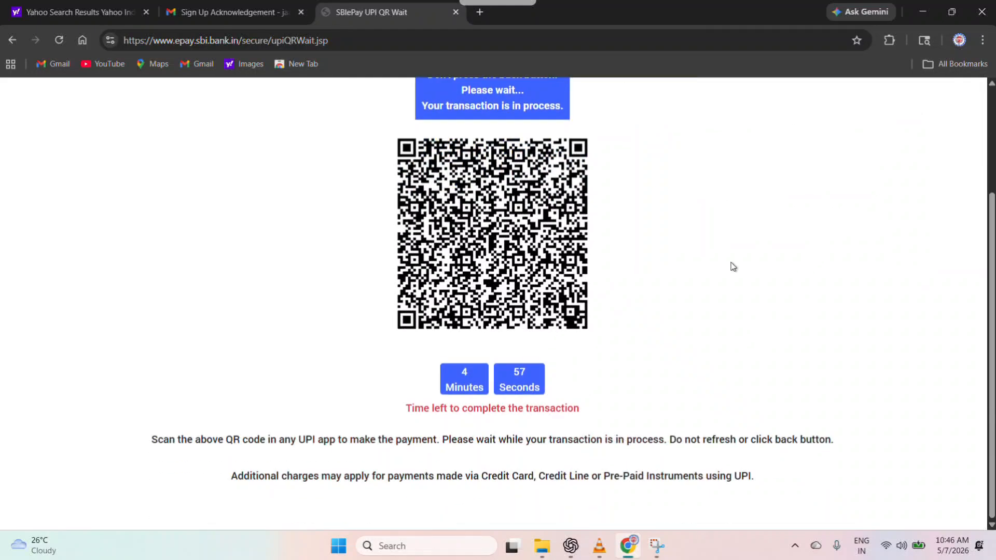
scroll(734, 267, up, 3)
scroll(656, 307, down, 3)
scroll(557, 272, up, 3)
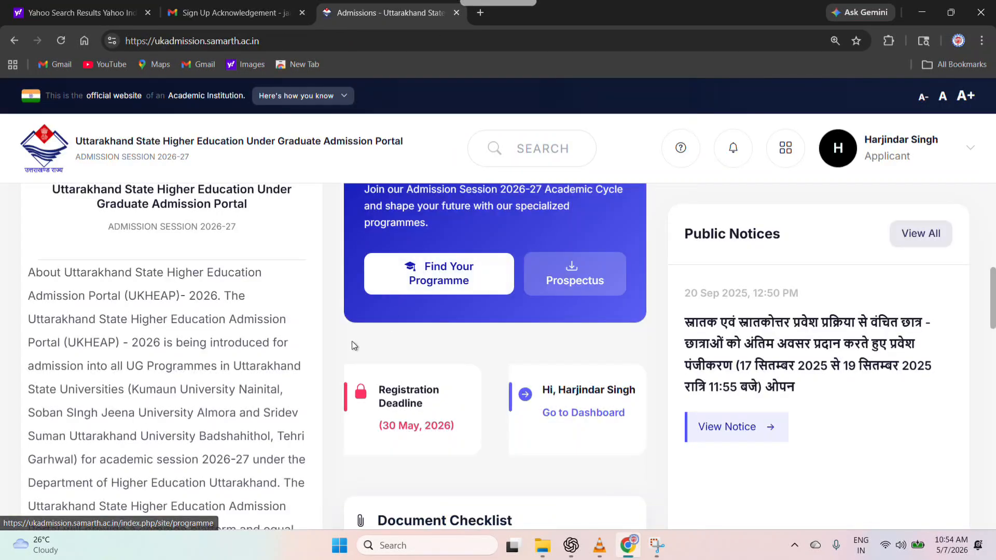
- Examine the admission portal home page, including the registration deadline, public notices and document checklist
scroll(351, 342, down, 3)
scroll(351, 342, down, 2)
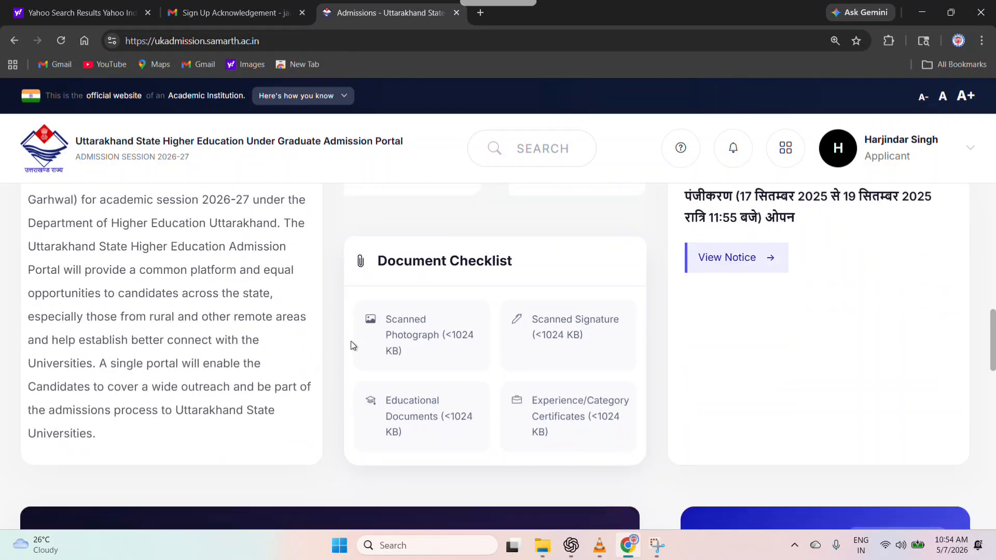
scroll(351, 341, up, 5)
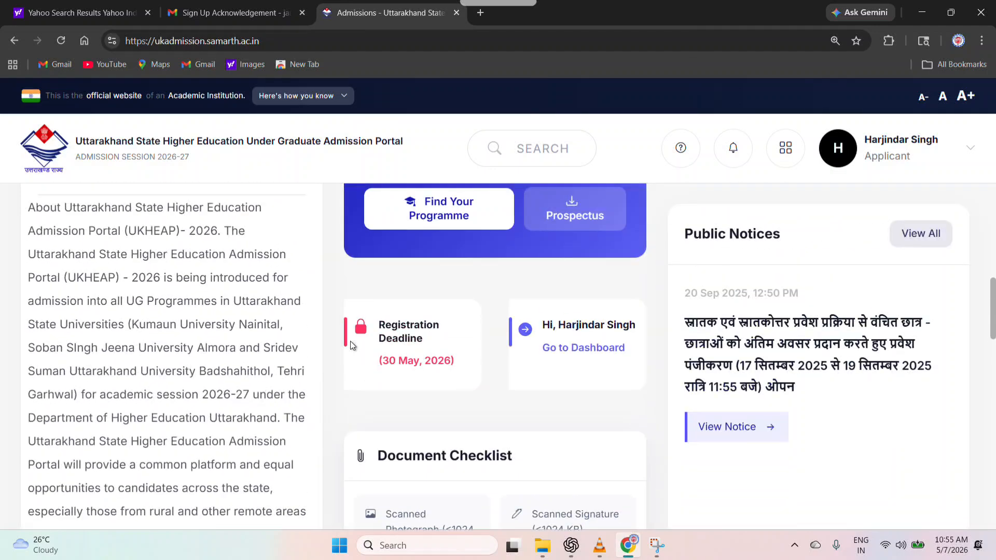
scroll(352, 339, up, 3)
scroll(439, 314, up, 2)
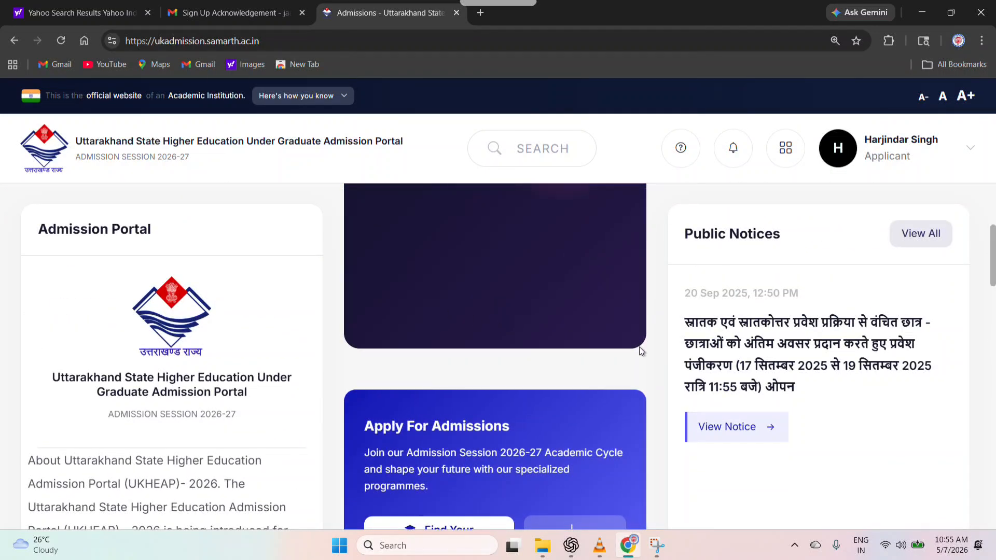
scroll(640, 347, up, 1)
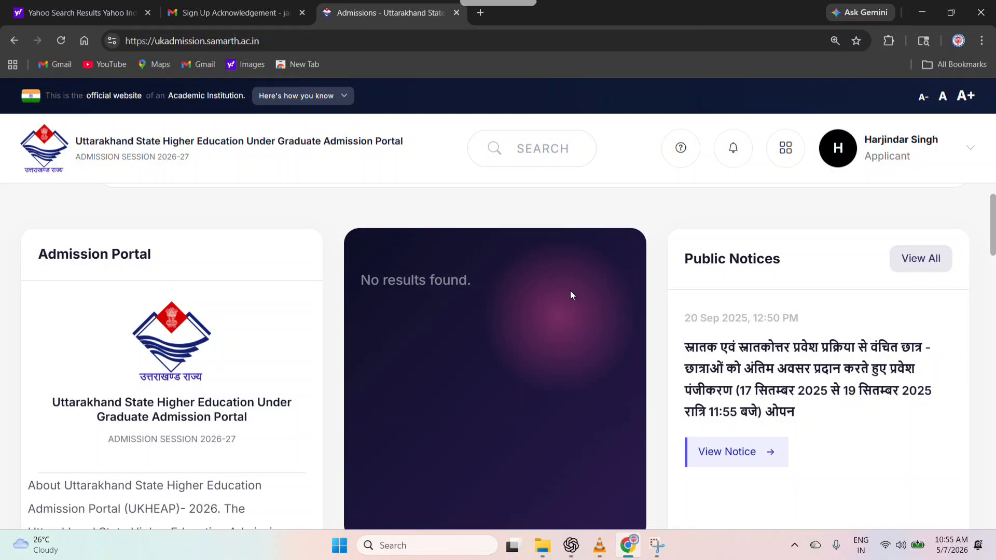
scroll(565, 295, down, 5)
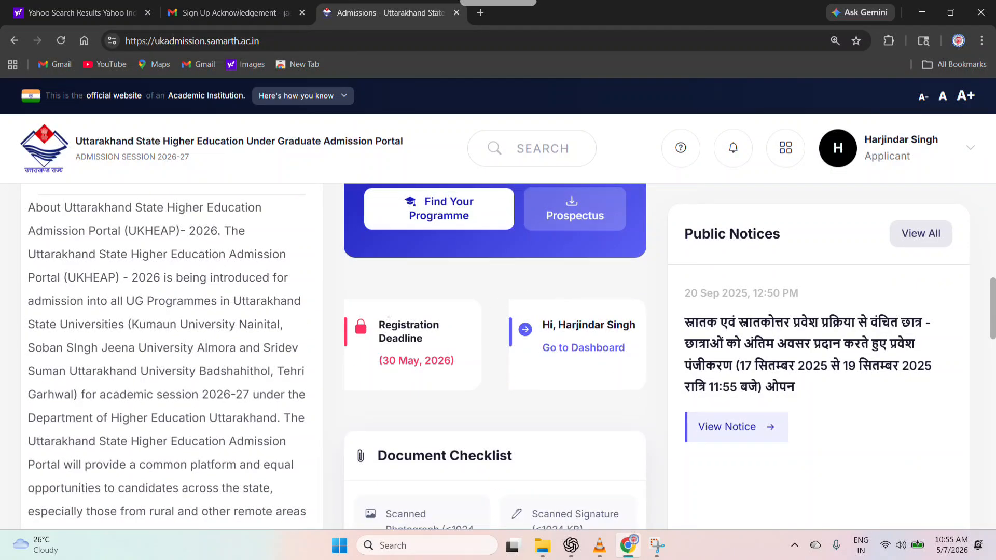
scroll(346, 342, down, 5)
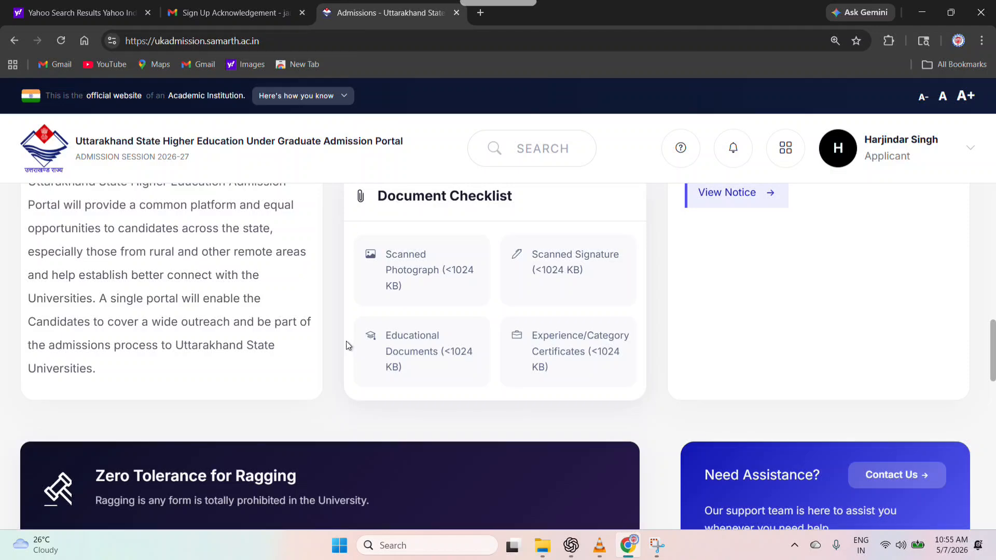